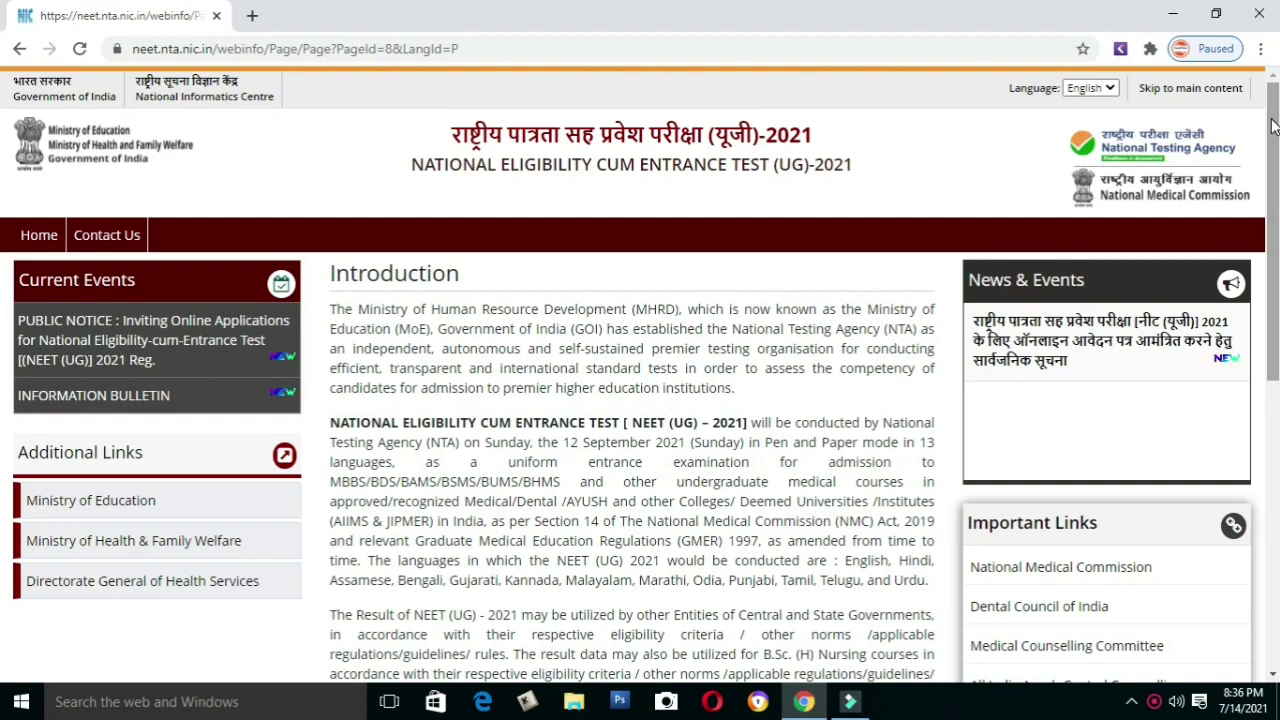
- Open the registration form portal from the NEET (UG) 2021 introduction page and start a new registration
{"action": "left_click_drag", "start_coordinate": [1273, 122], "coordinate": [1268, 425]}
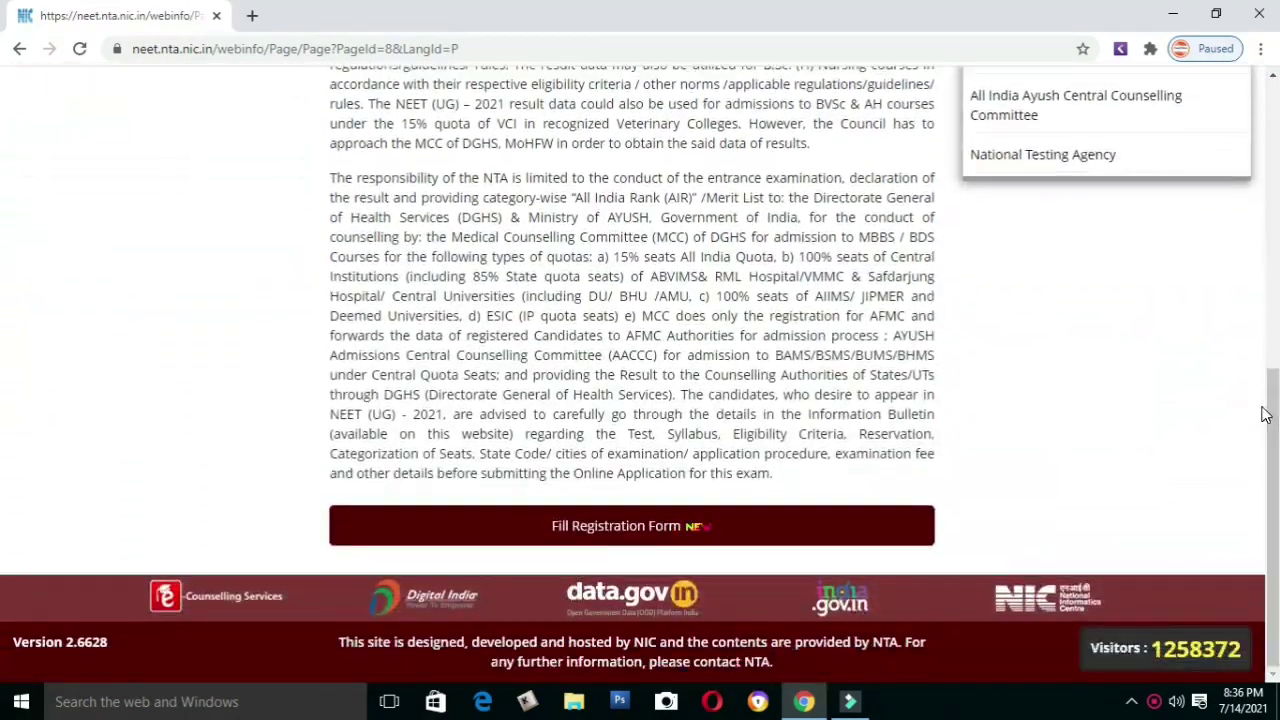
{"action": "left_click", "coordinate": [620, 530]}
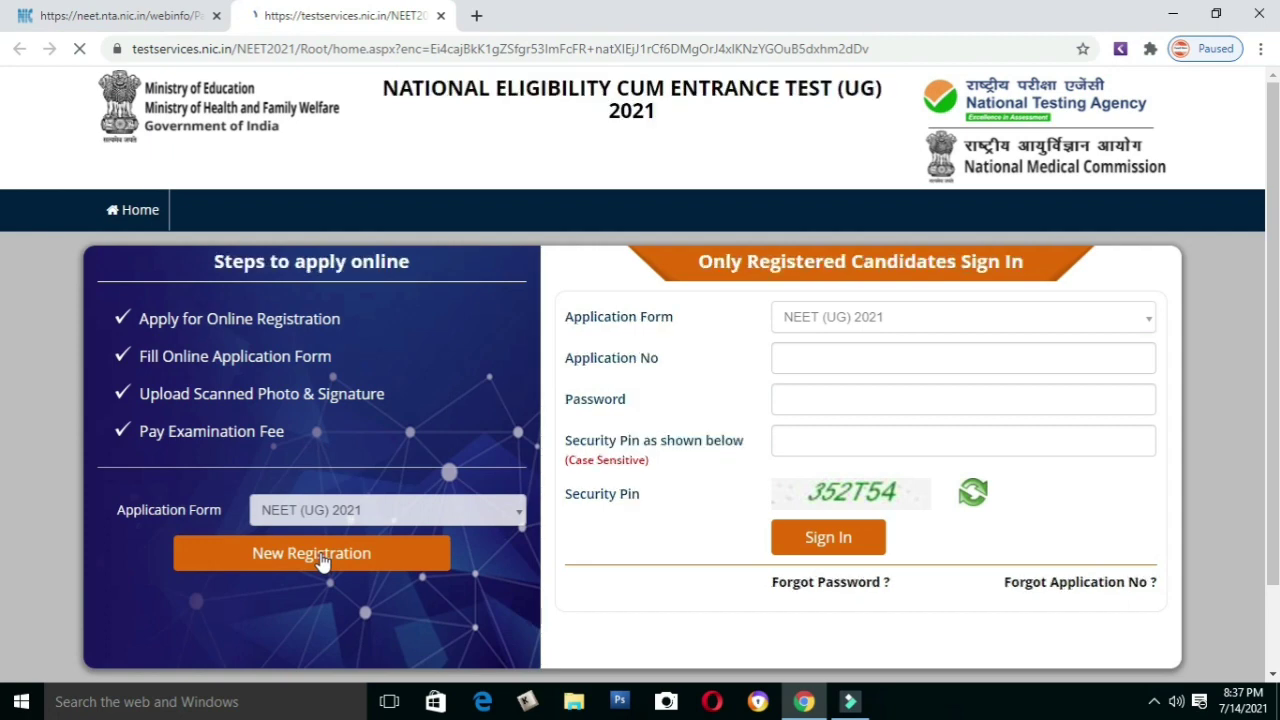
{"action": "left_click", "coordinate": [322, 562]}
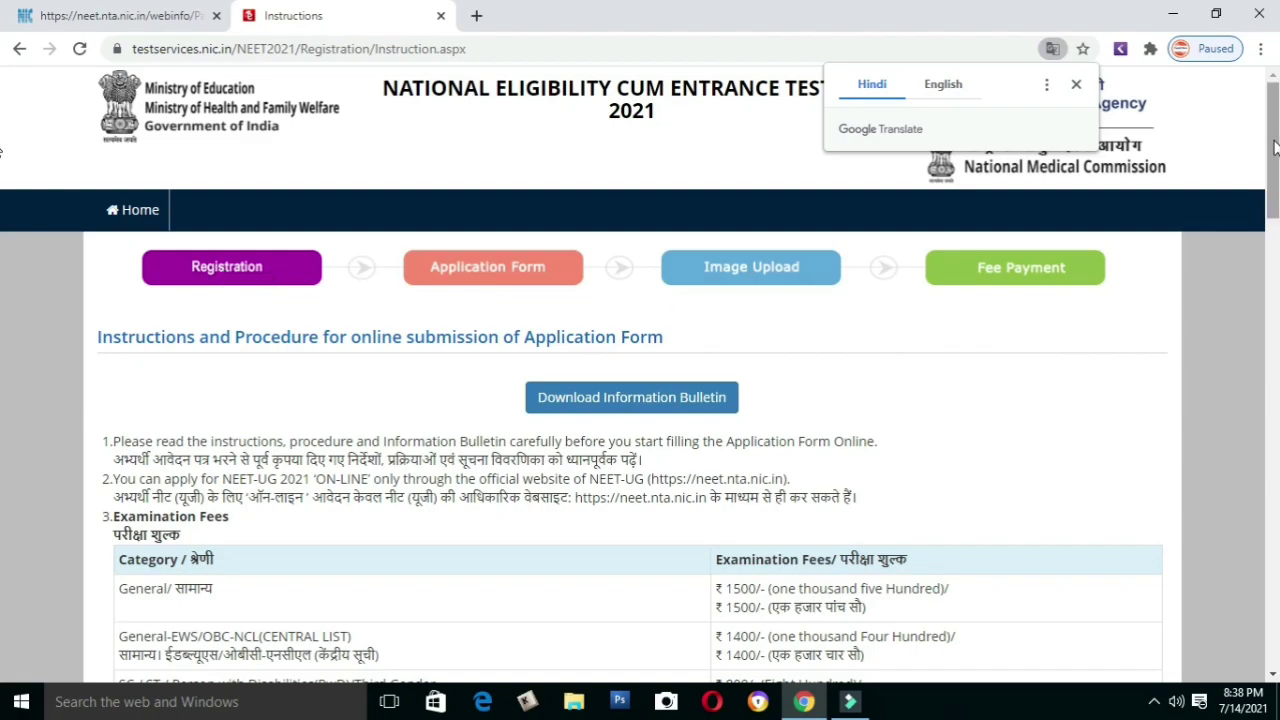
- Accept the declaration at the end of the application instructions and proceed to the registration form
{"action": "left_click_drag", "start_coordinate": [1272, 150], "coordinate": [1261, 598]}
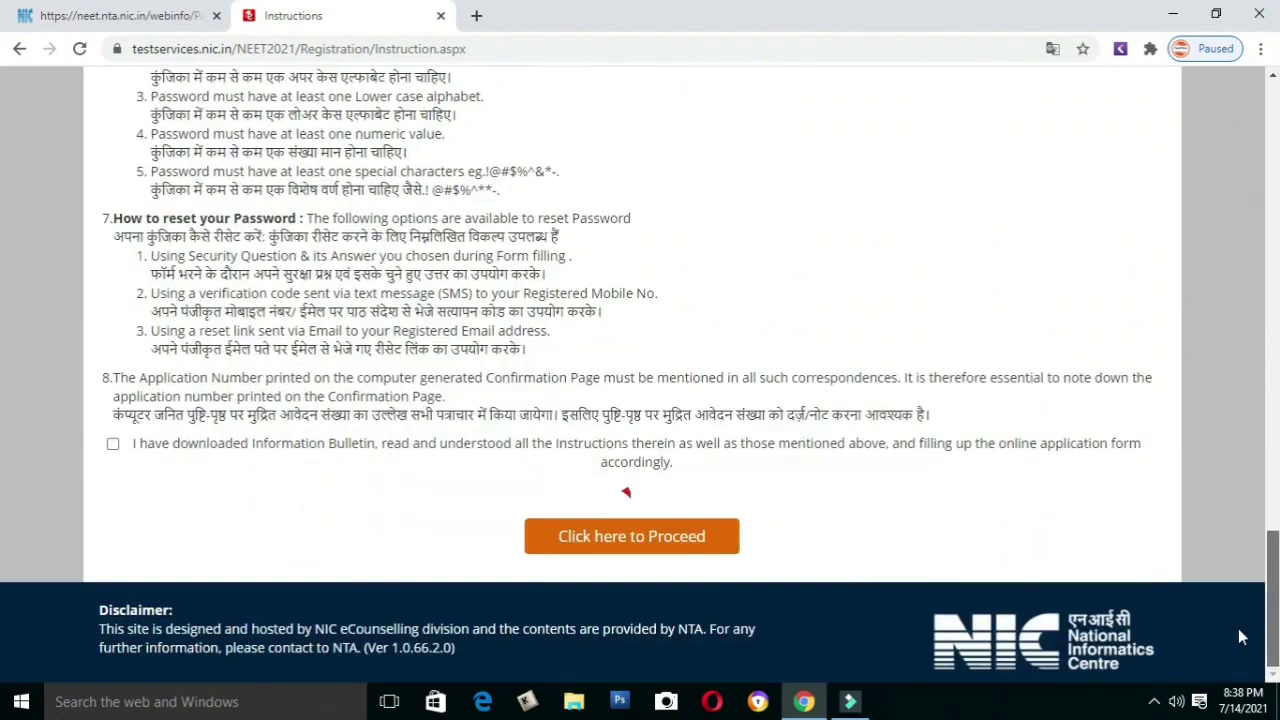
{"action": "left_click", "coordinate": [113, 443]}
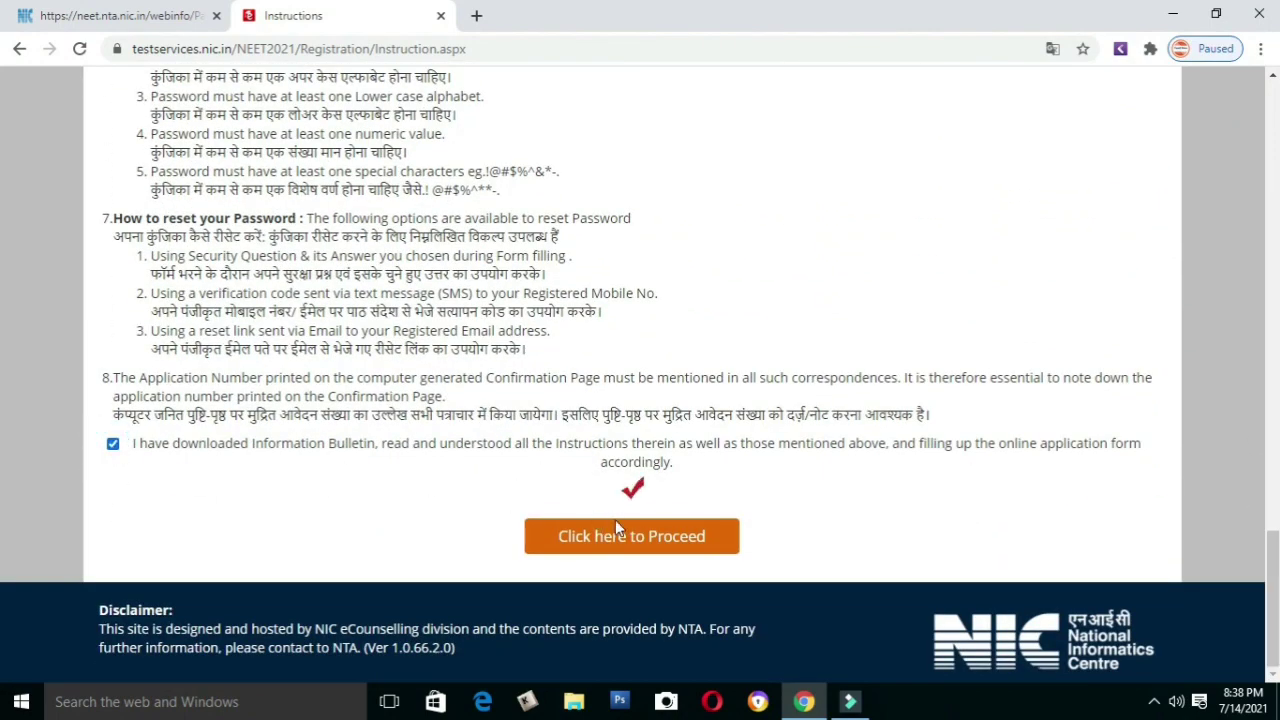
{"action": "left_click", "coordinate": [606, 545]}
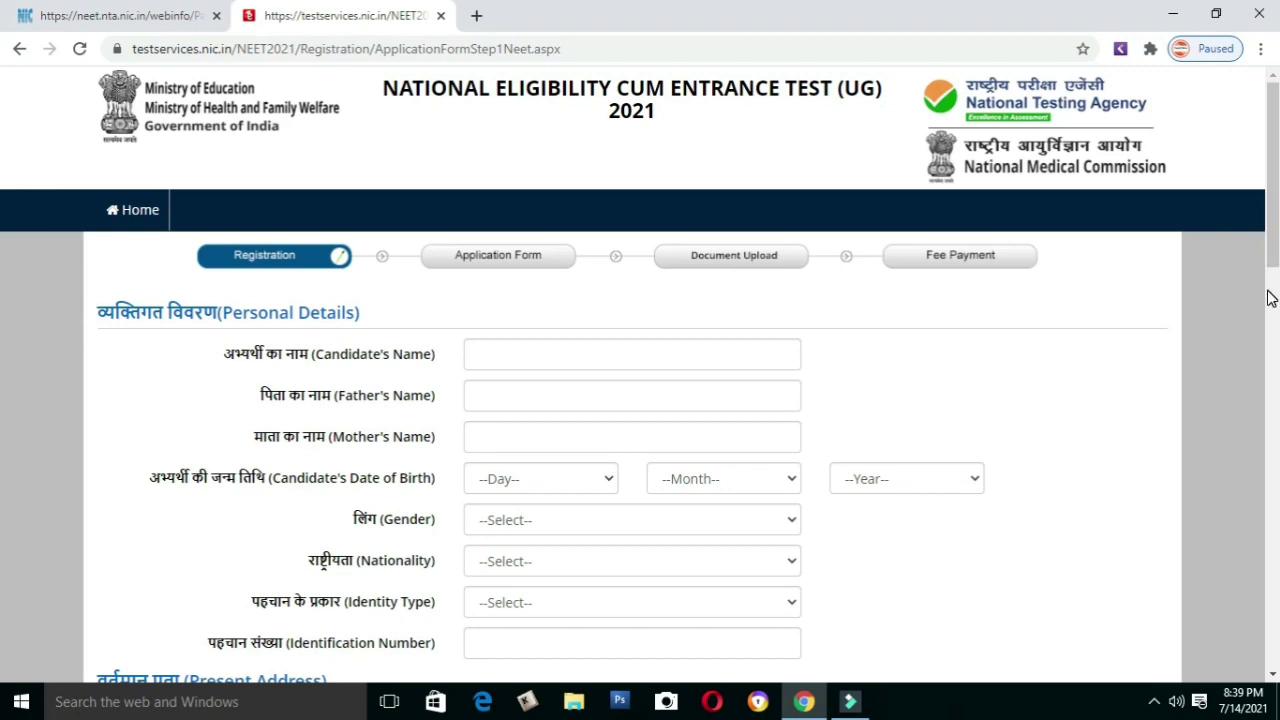
- Examine the guidance and options for the candidate's, father's and mother's names and the date of birth under Personal Details
{"action": "scroll", "coordinate": [1271, 287], "scroll_direction": "down", "scroll_amount": 2}
{"action": "scroll", "coordinate": [1271, 287], "scroll_direction": "down", "scroll_amount": 1}
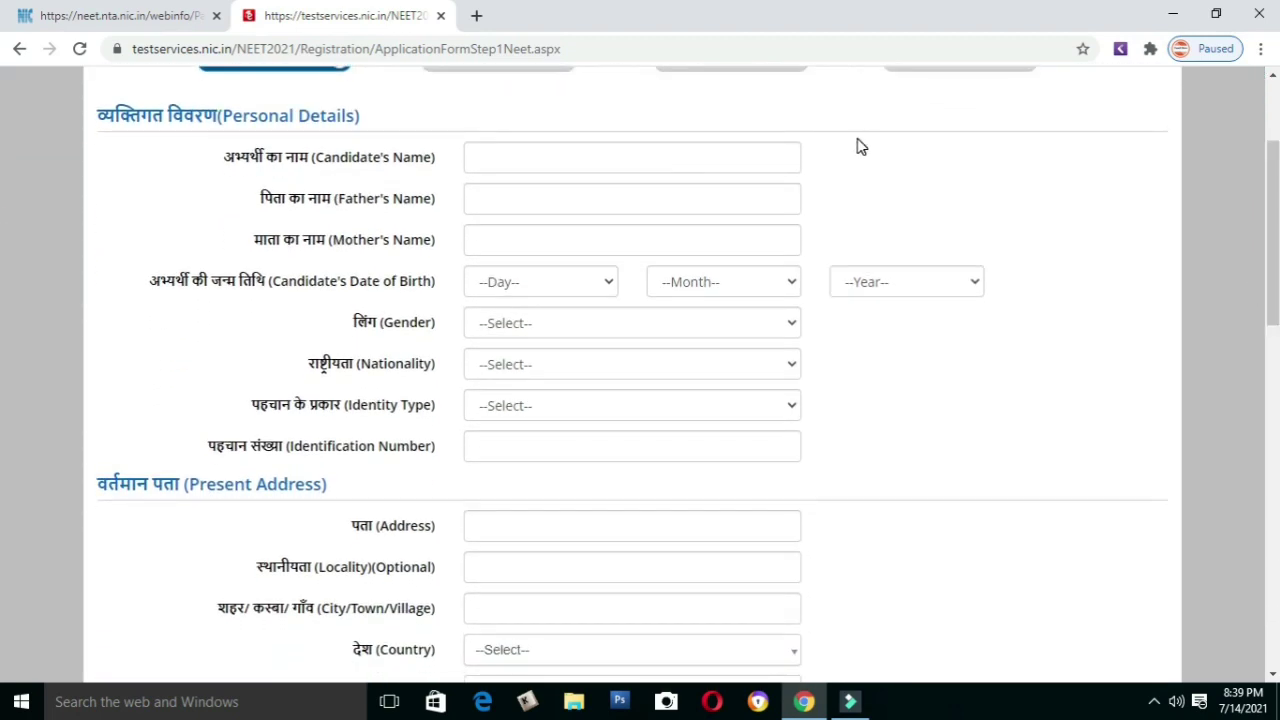
{"action": "left_click", "coordinate": [659, 160]}
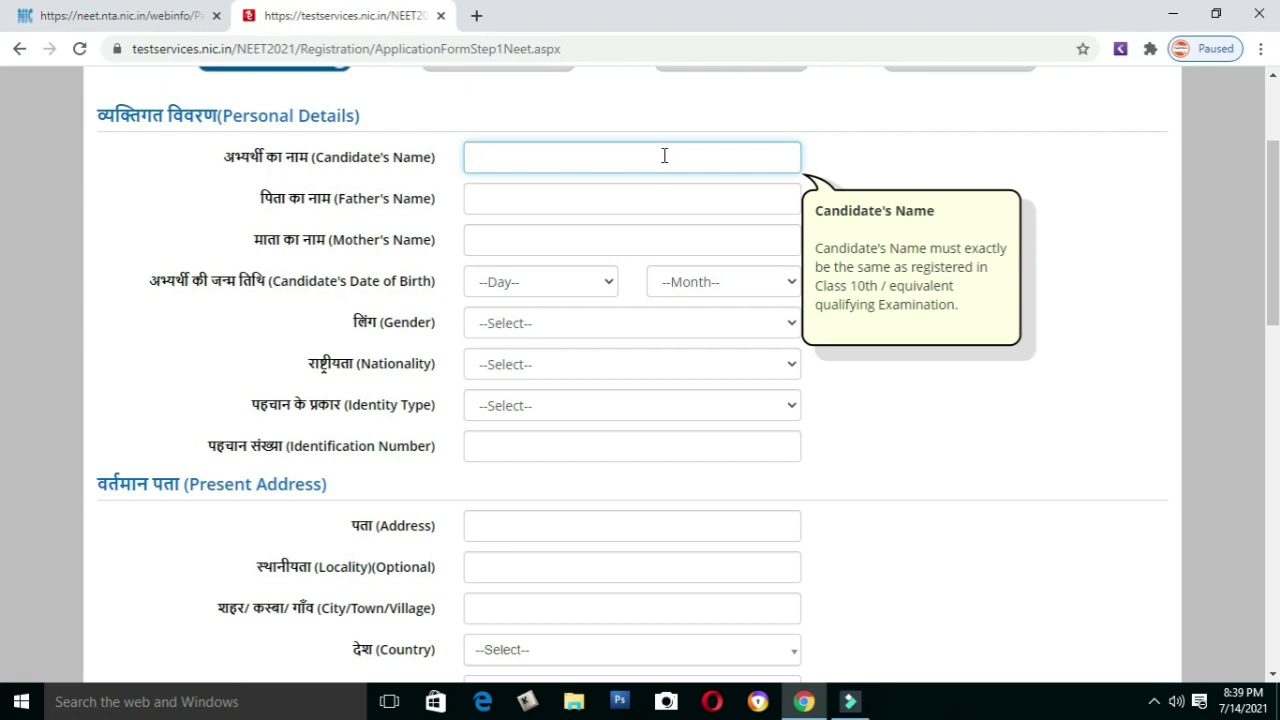
{"action": "left_click", "coordinate": [645, 199]}
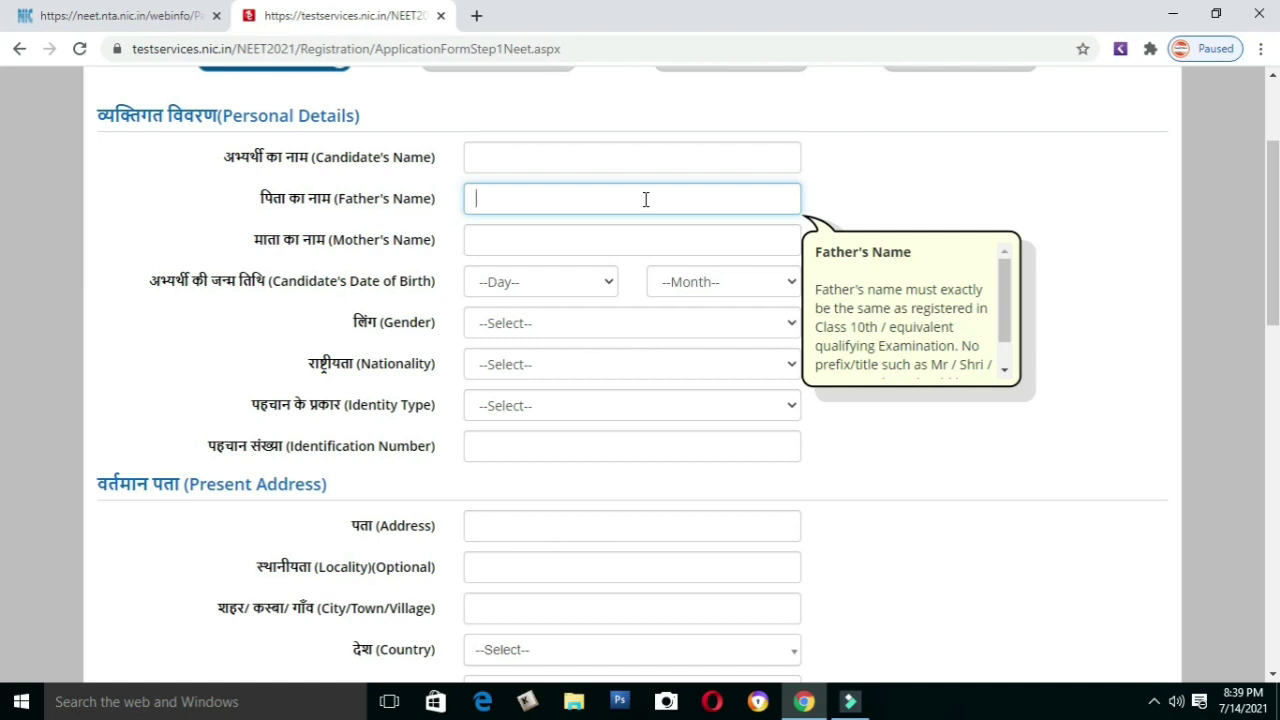
{"action": "left_click", "coordinate": [614, 242]}
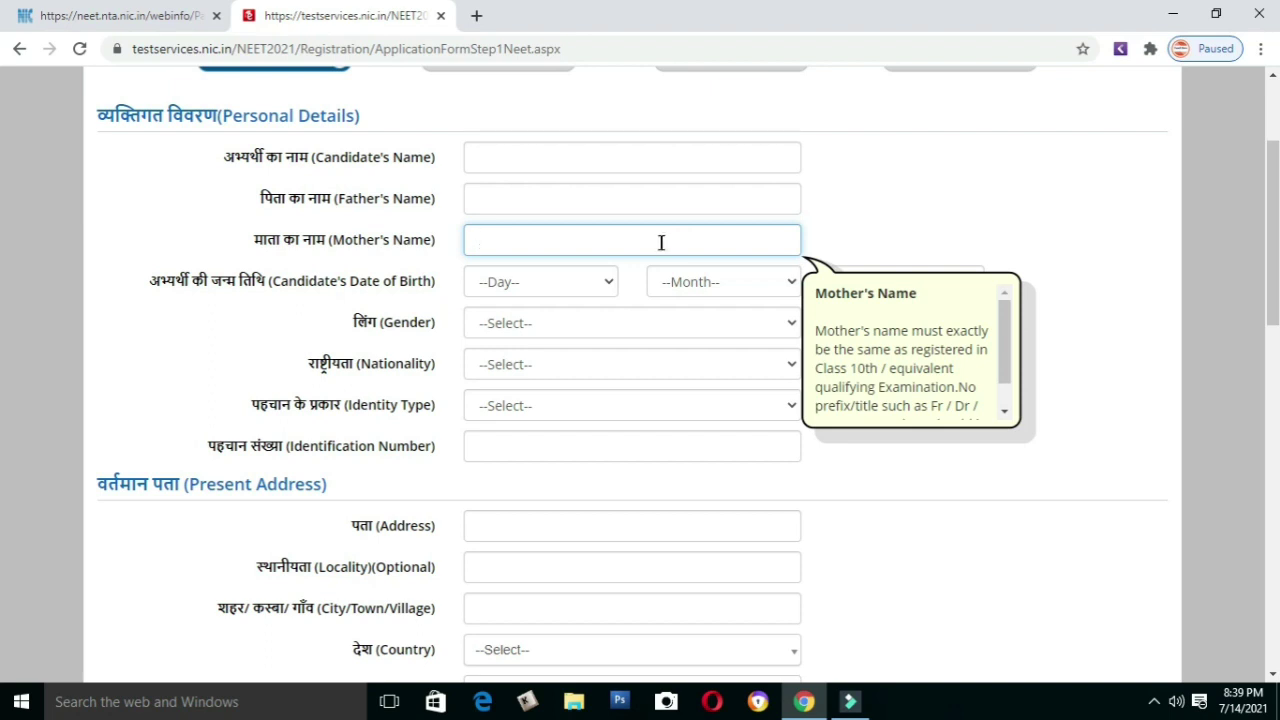
{"action": "left_click", "coordinate": [577, 286]}
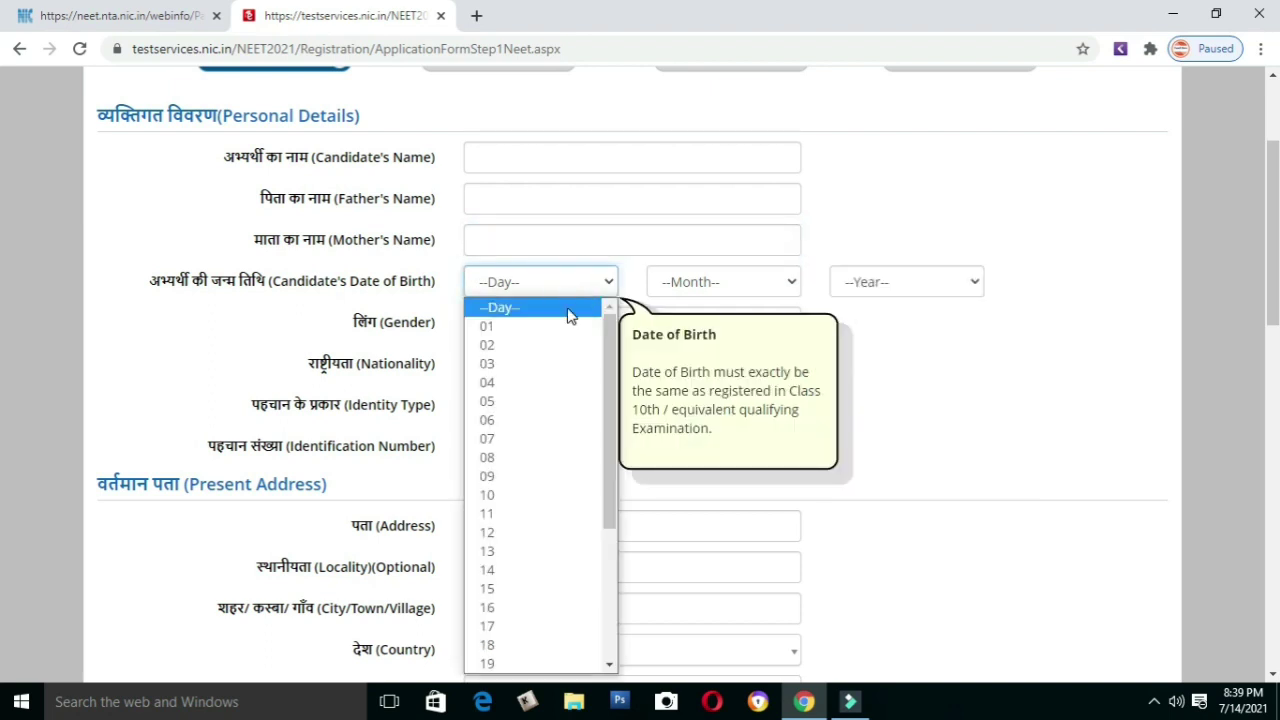
{"action": "left_click", "coordinate": [697, 288]}
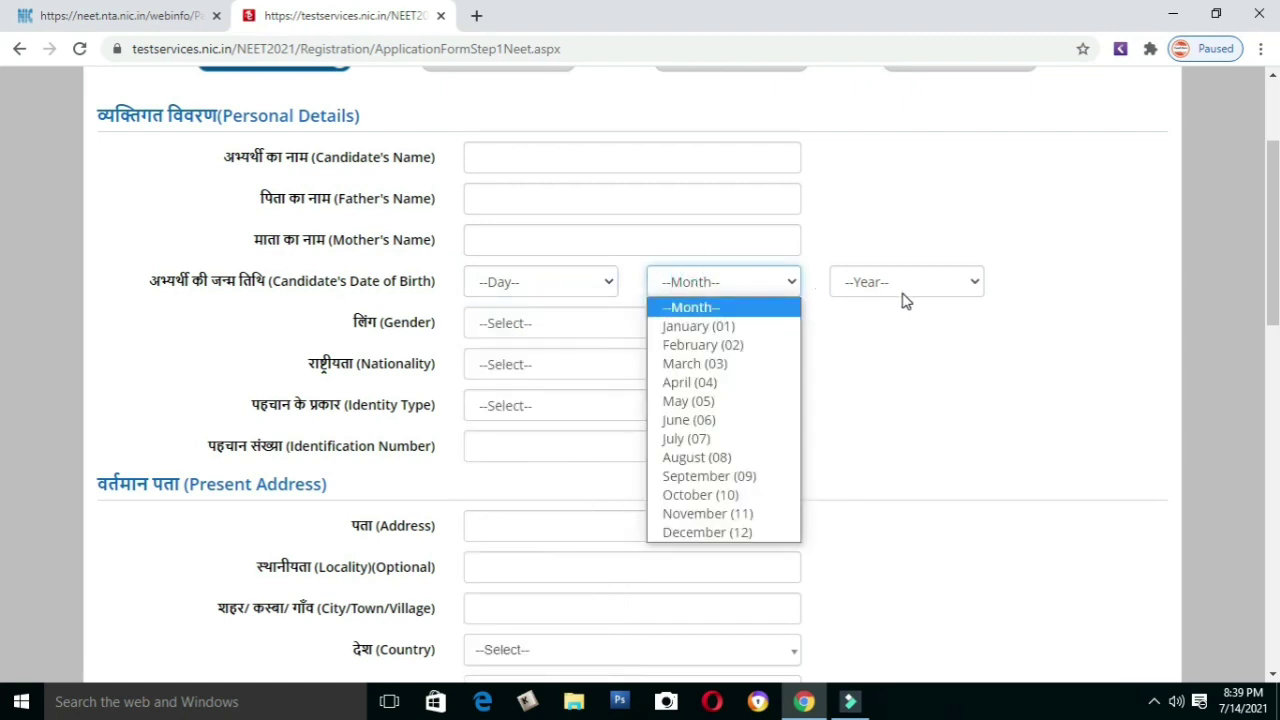
{"action": "left_click", "coordinate": [944, 290]}
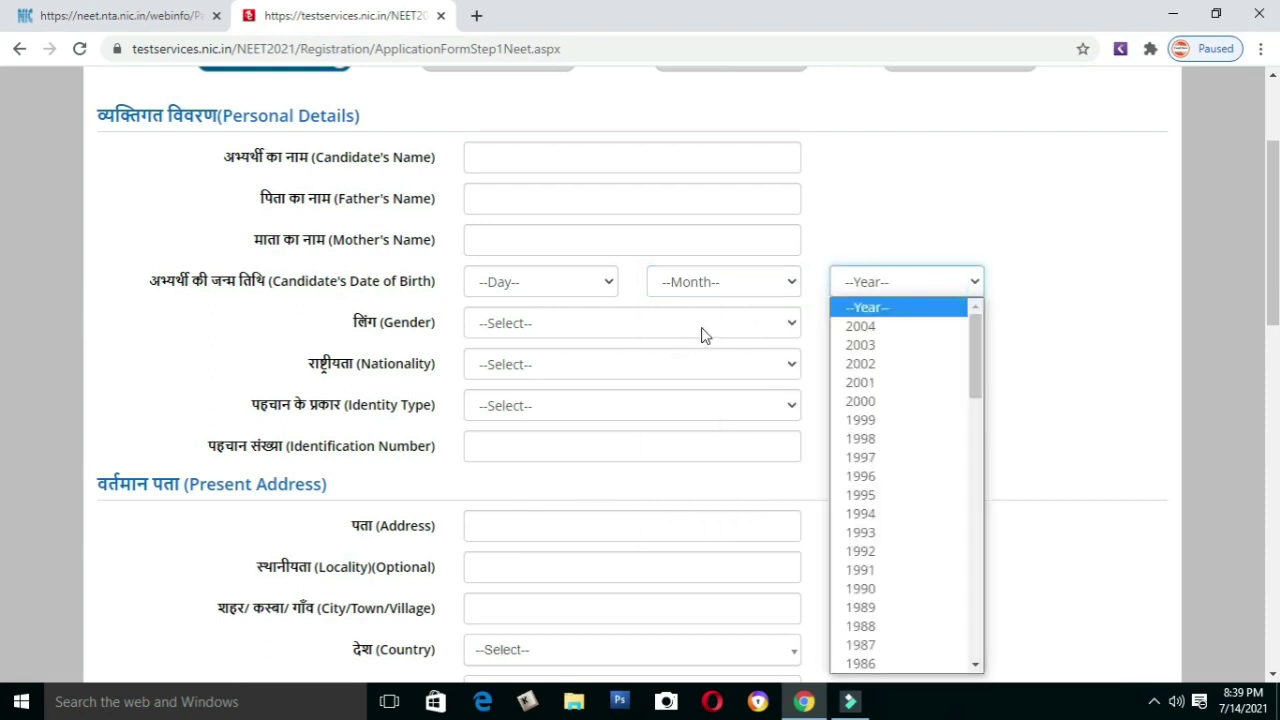
- Set the candidate's gender to Male and nationality to Indian
{"action": "left_click", "coordinate": [733, 323]}
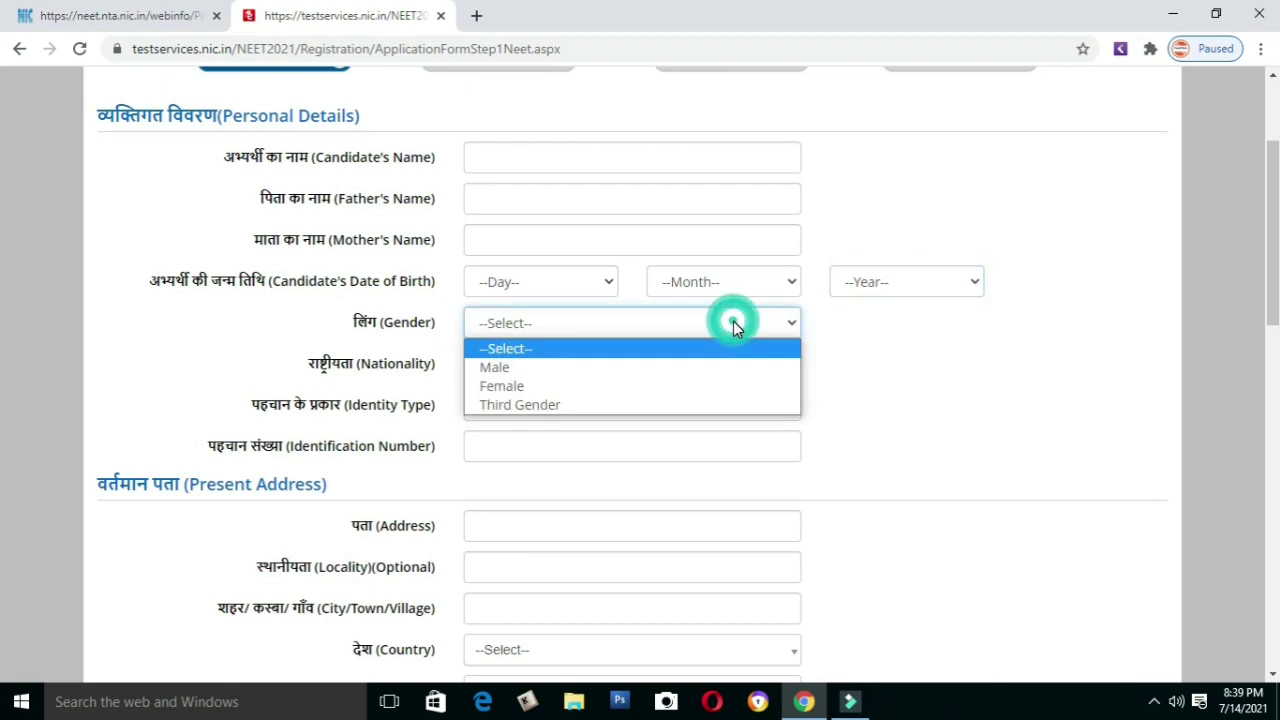
{"action": "left_click", "coordinate": [641, 374]}
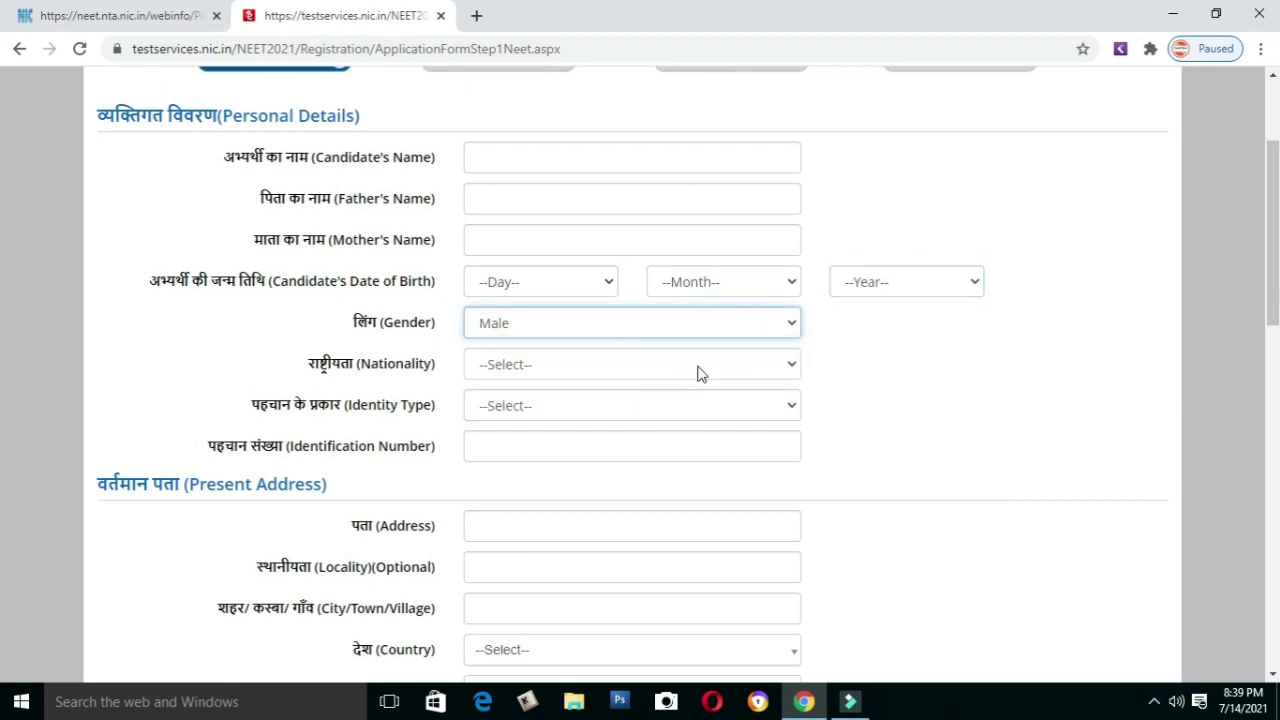
{"action": "left_click", "coordinate": [677, 365]}
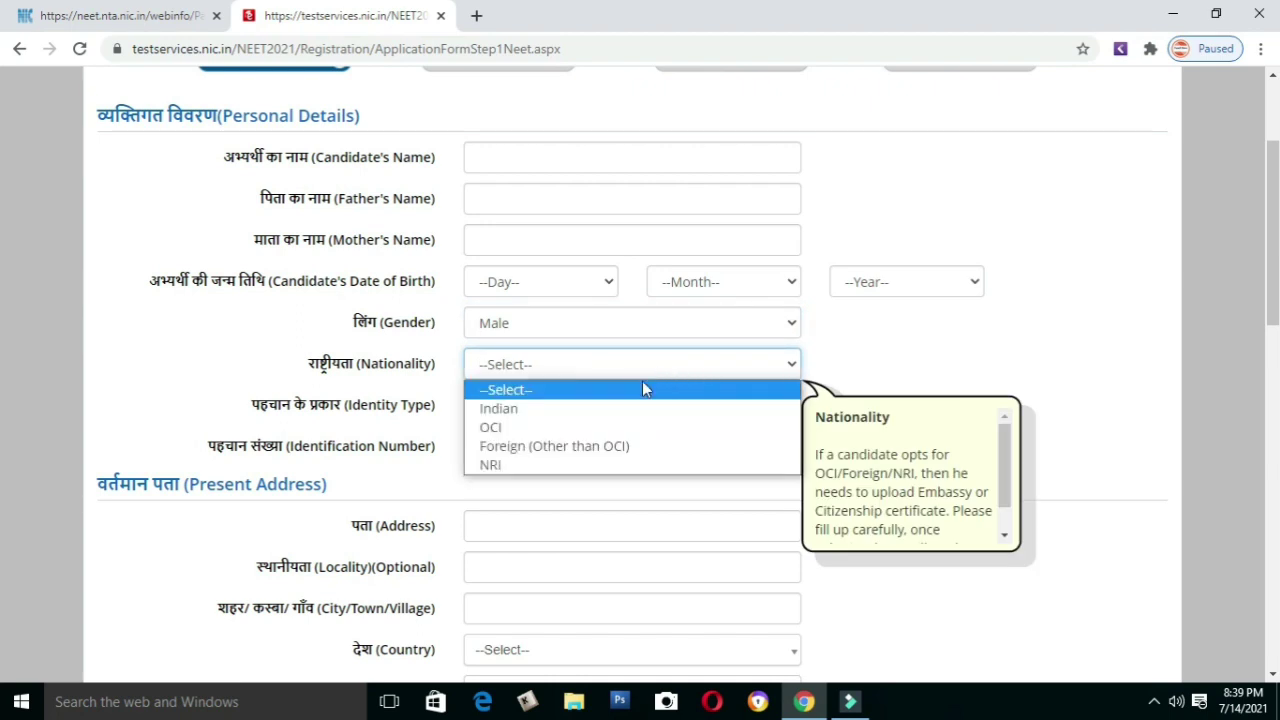
{"action": "left_click", "coordinate": [595, 418]}
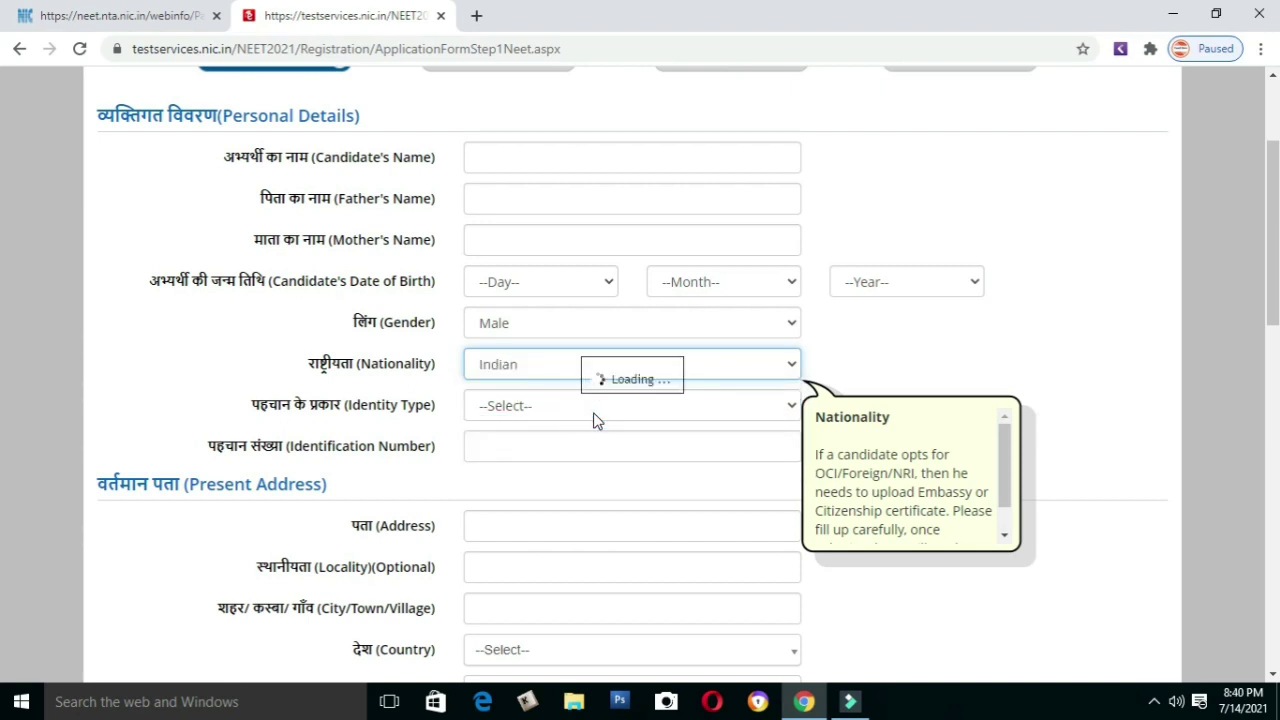
- Choose Aadhaar Number (Last 4 digits only) as the identity type and fill in the four-character Aadhaar number field
{"action": "left_click", "coordinate": [647, 418]}
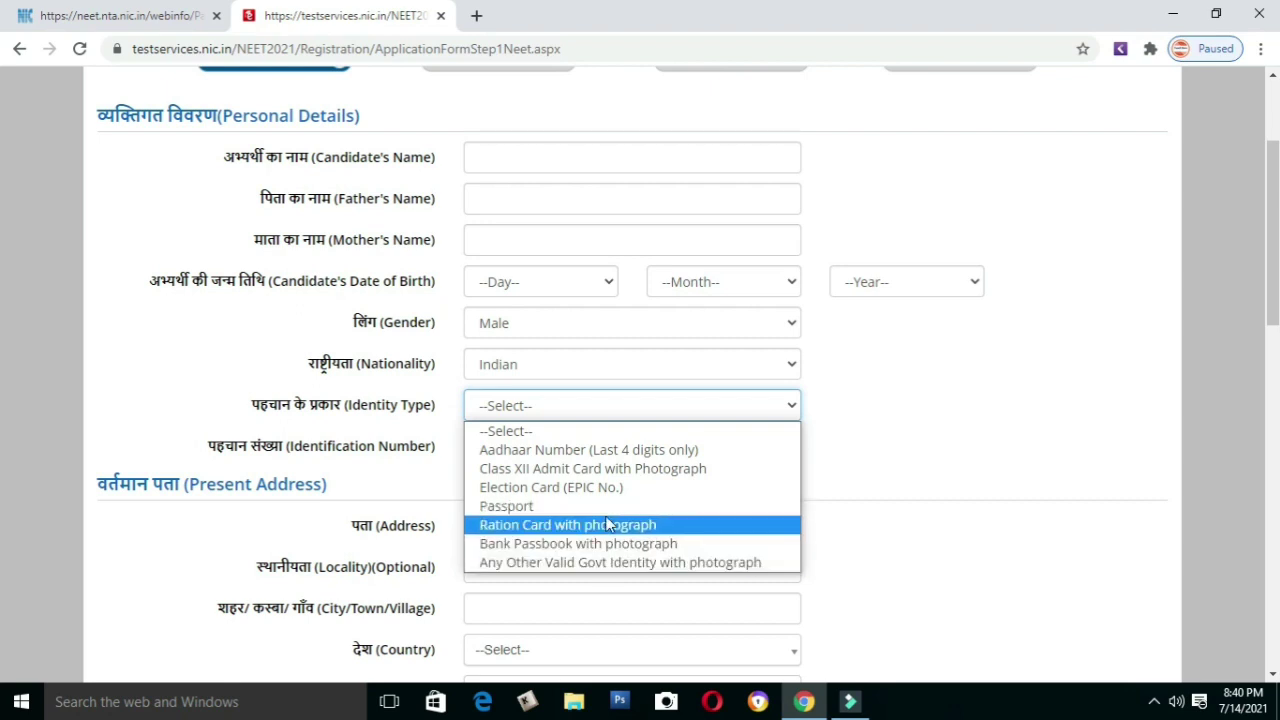
{"action": "left_click", "coordinate": [611, 450]}
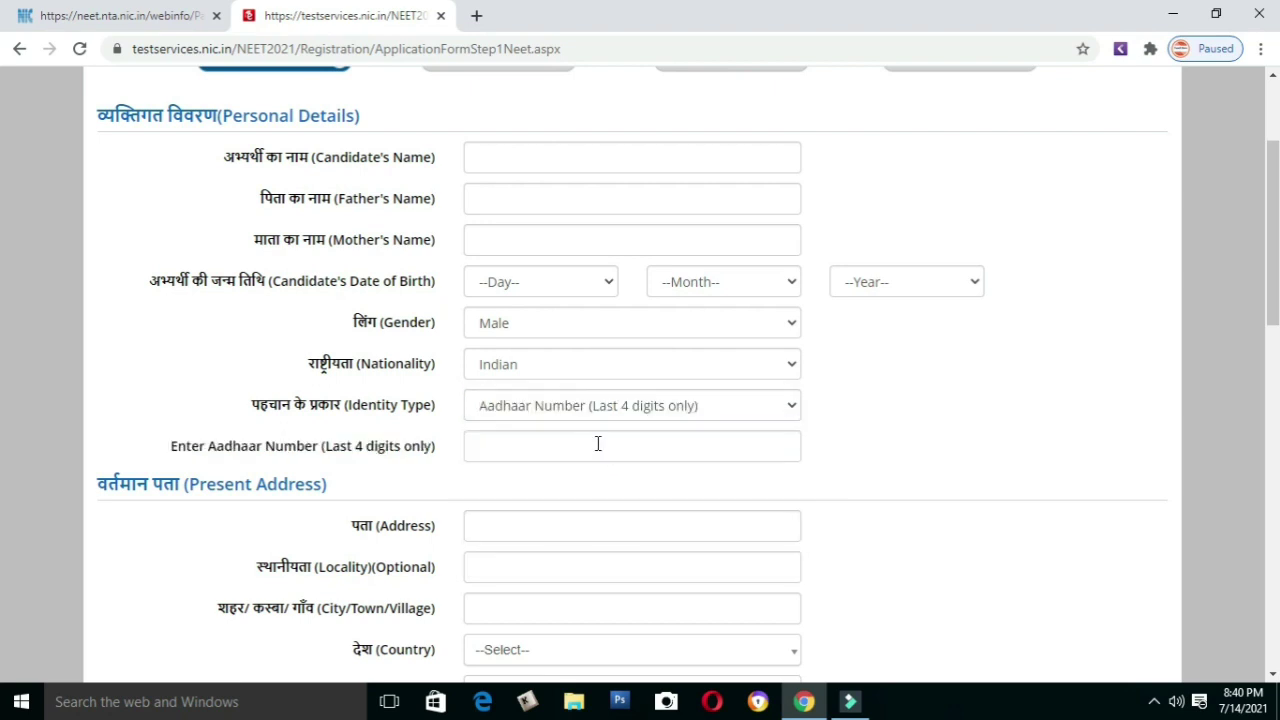
{"action": "left_click", "coordinate": [597, 443]}
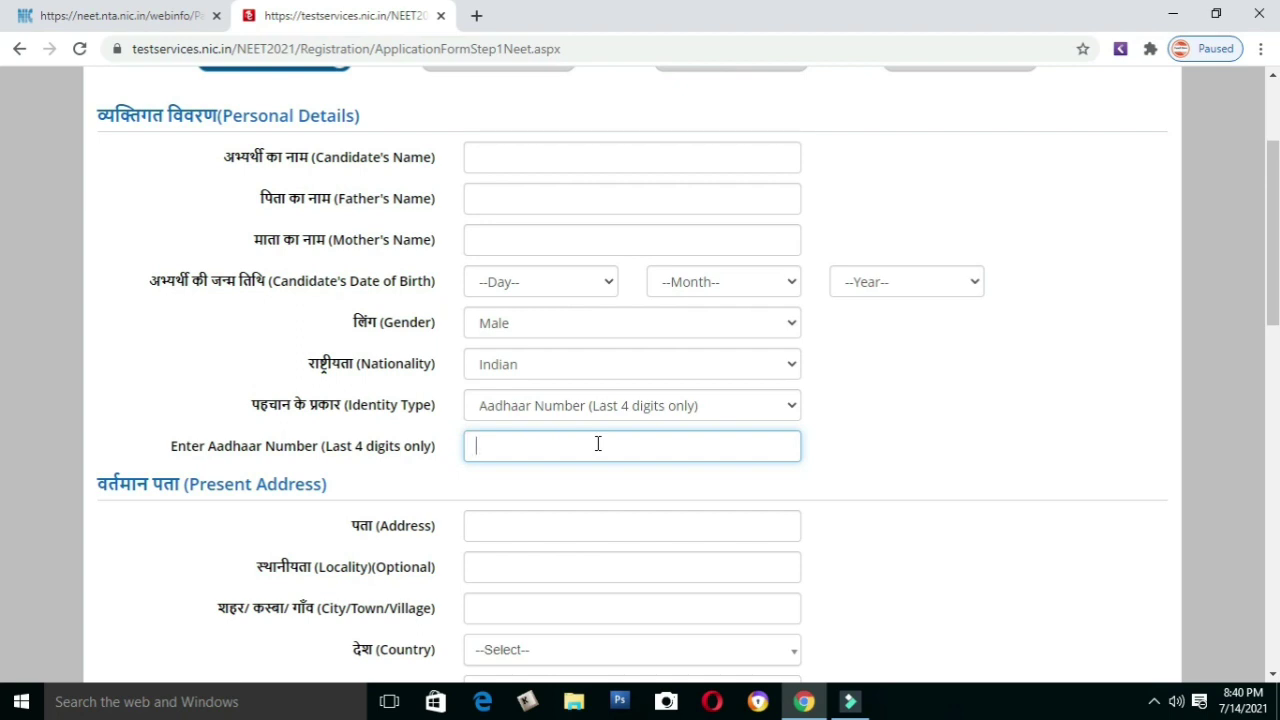
{"action": "type", "text": "****"}
{"action": "left_click", "coordinate": [605, 526]}
{"action": "left_click", "coordinate": [607, 527]}
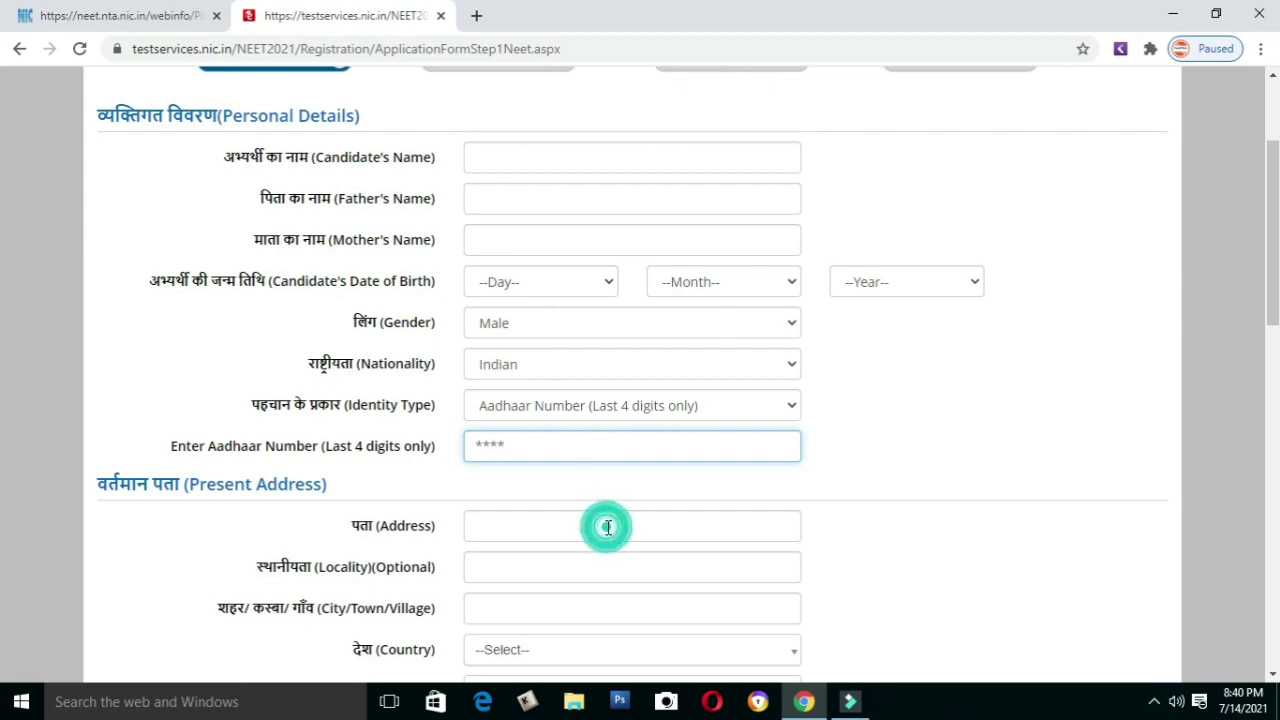
{"action": "left_click", "coordinate": [573, 445]}
{"action": "left_click", "coordinate": [574, 446]}
{"action": "key", "text": "shift+Left"}
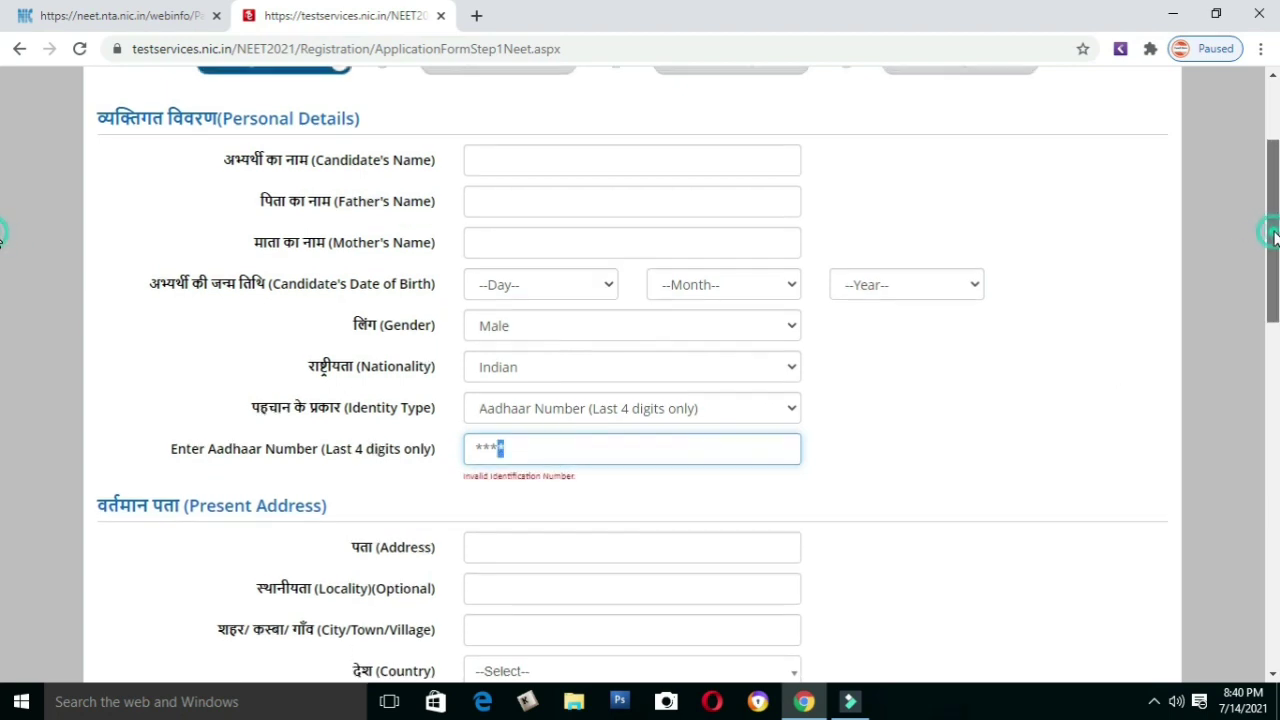
- Fill in the present address from the saved autofill address and select the matching district
{"action": "left_click_drag", "start_coordinate": [1271, 234], "coordinate": [1266, 343]}
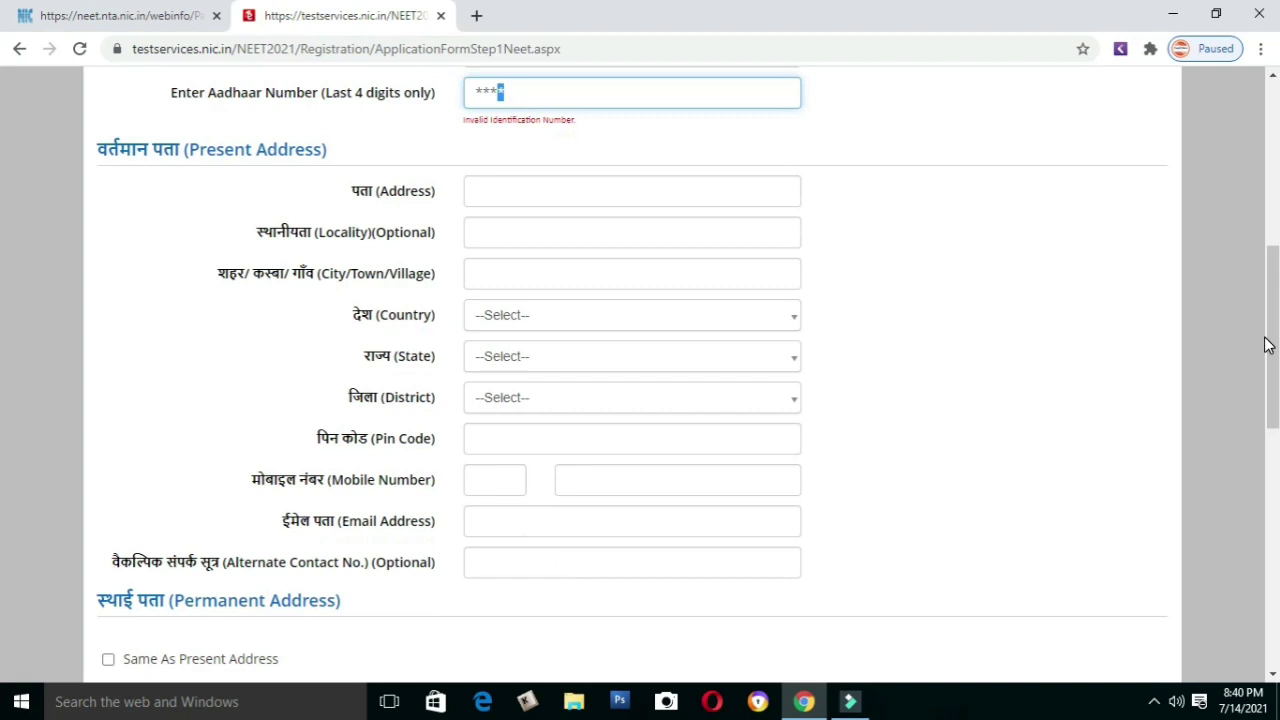
{"action": "left_click", "coordinate": [680, 193]}
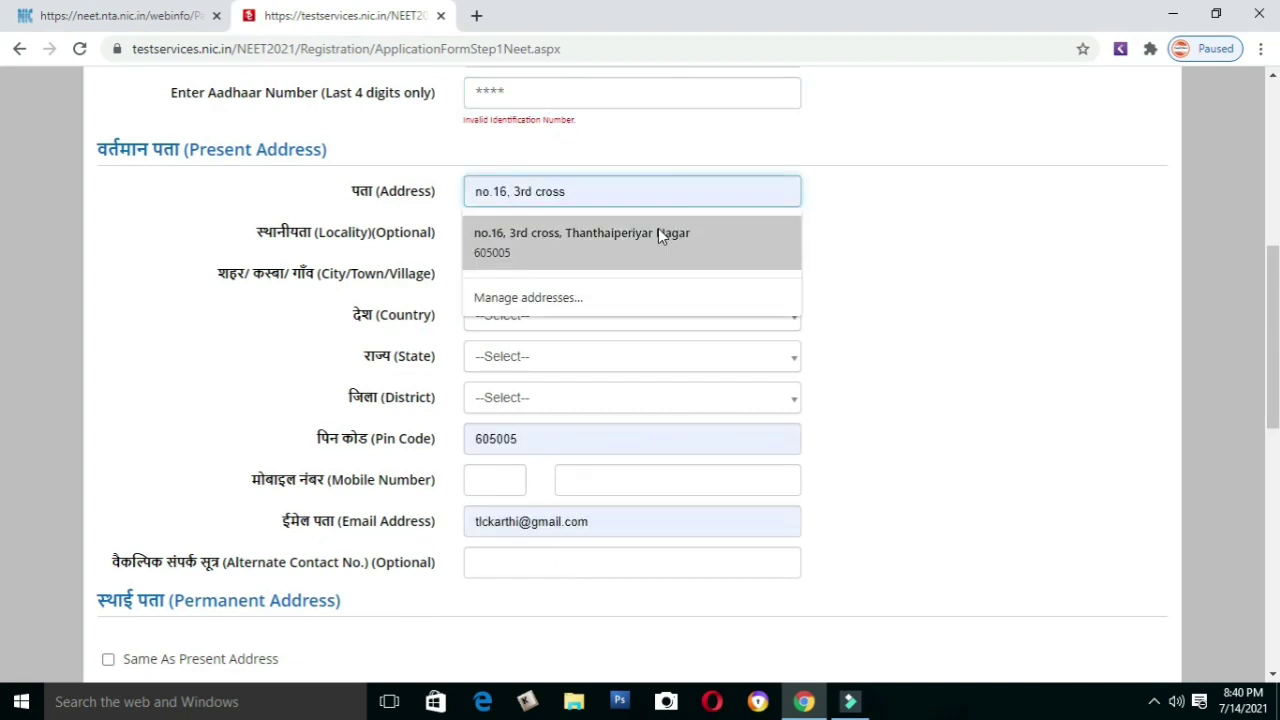
{"action": "left_click", "coordinate": [658, 229]}
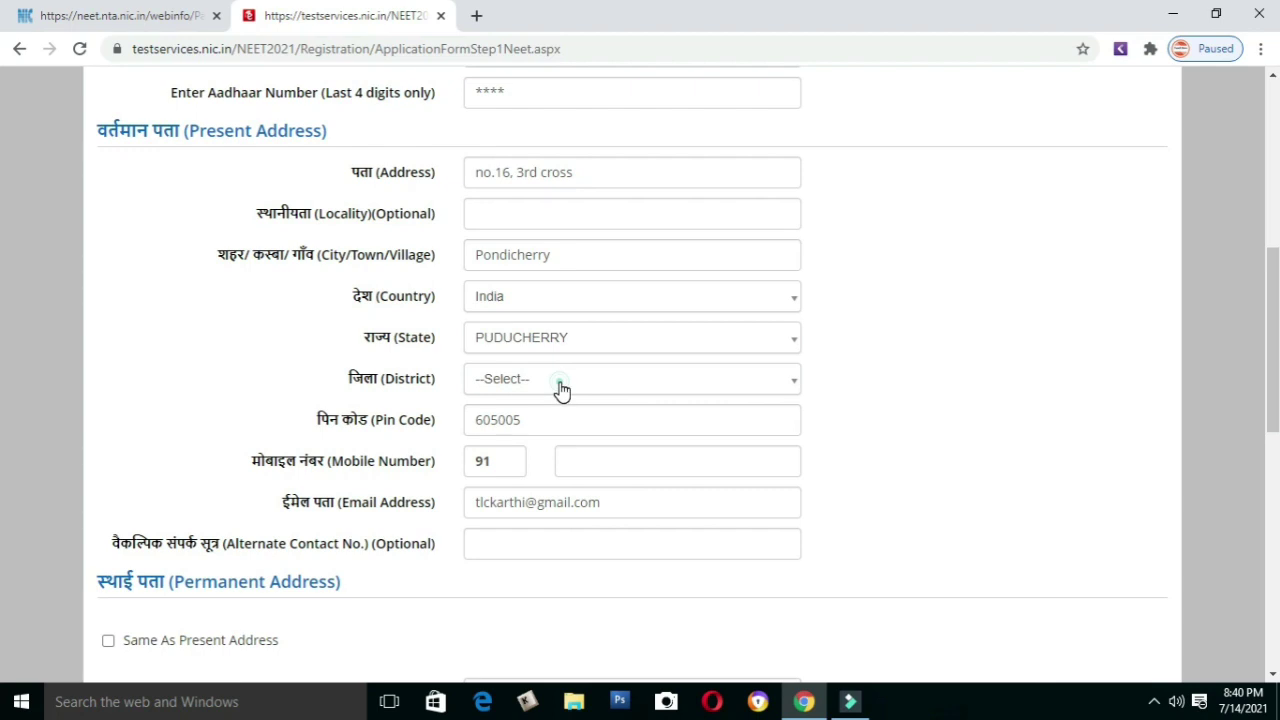
{"action": "left_click", "coordinate": [559, 380]}
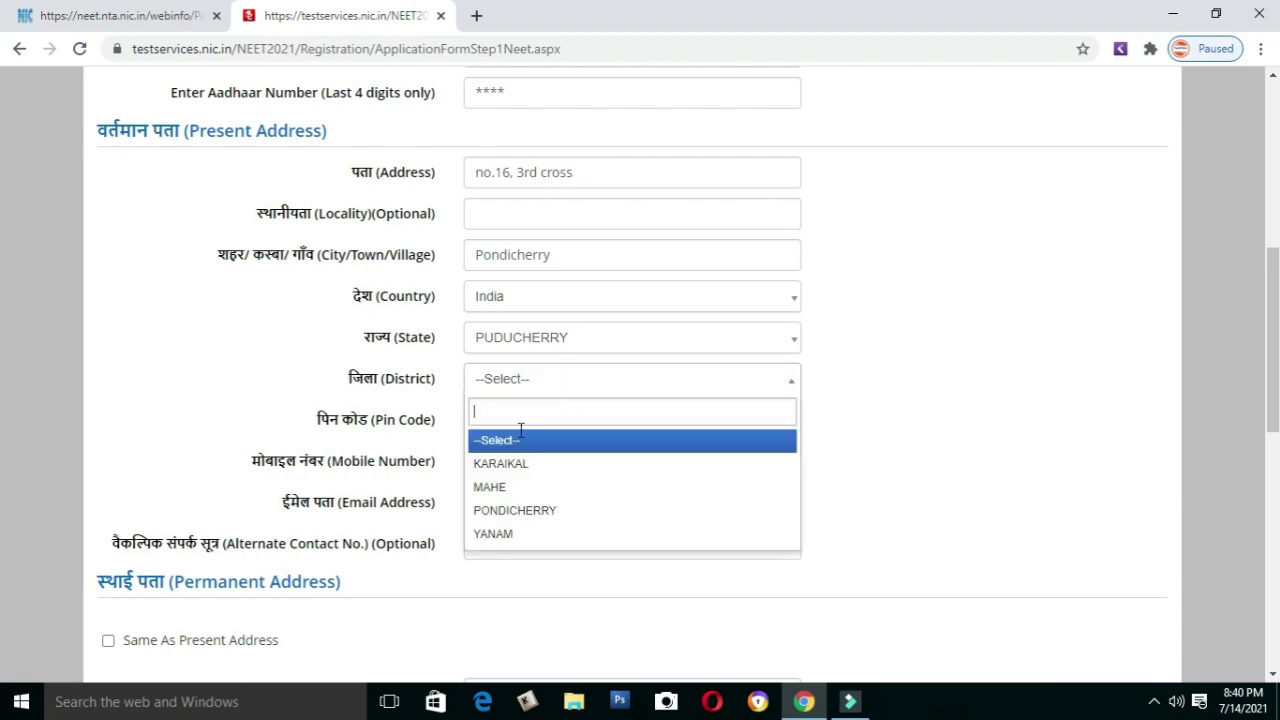
{"action": "left_click", "coordinate": [513, 510]}
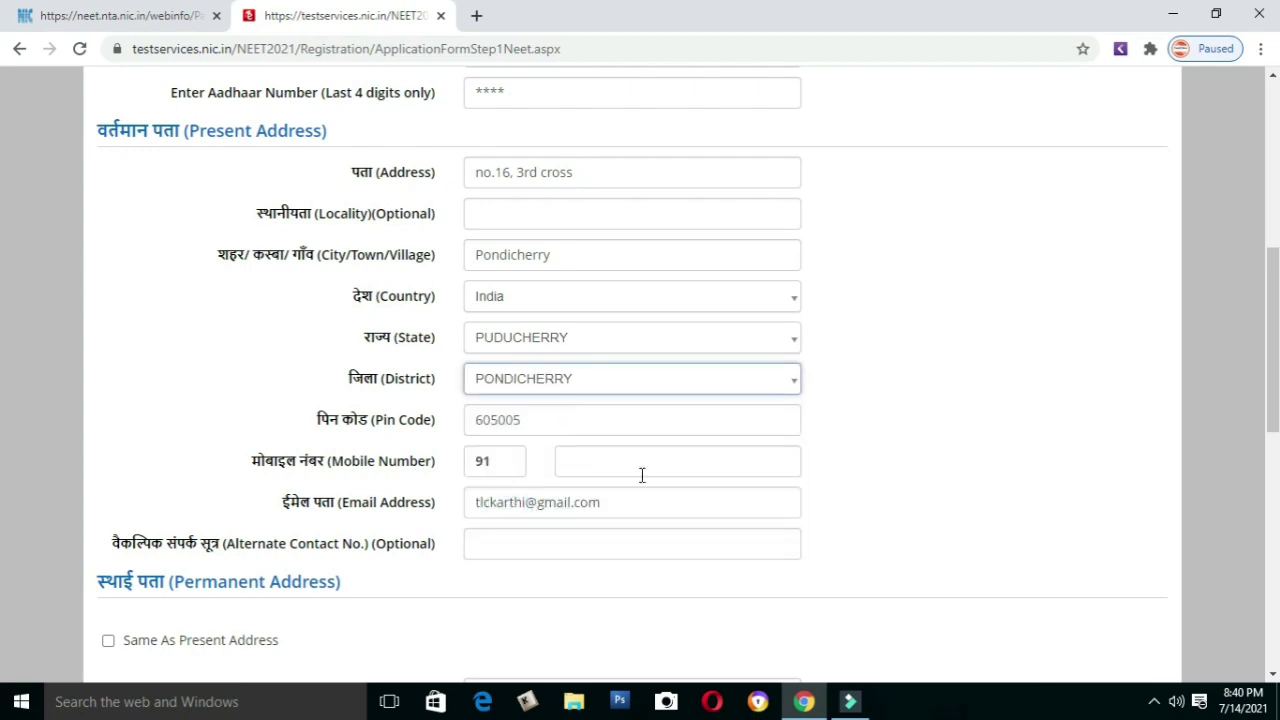
- Check the mobile and alternate contact number fields, and mark the permanent address as the same as the present address
{"action": "left_click", "coordinate": [620, 538]}
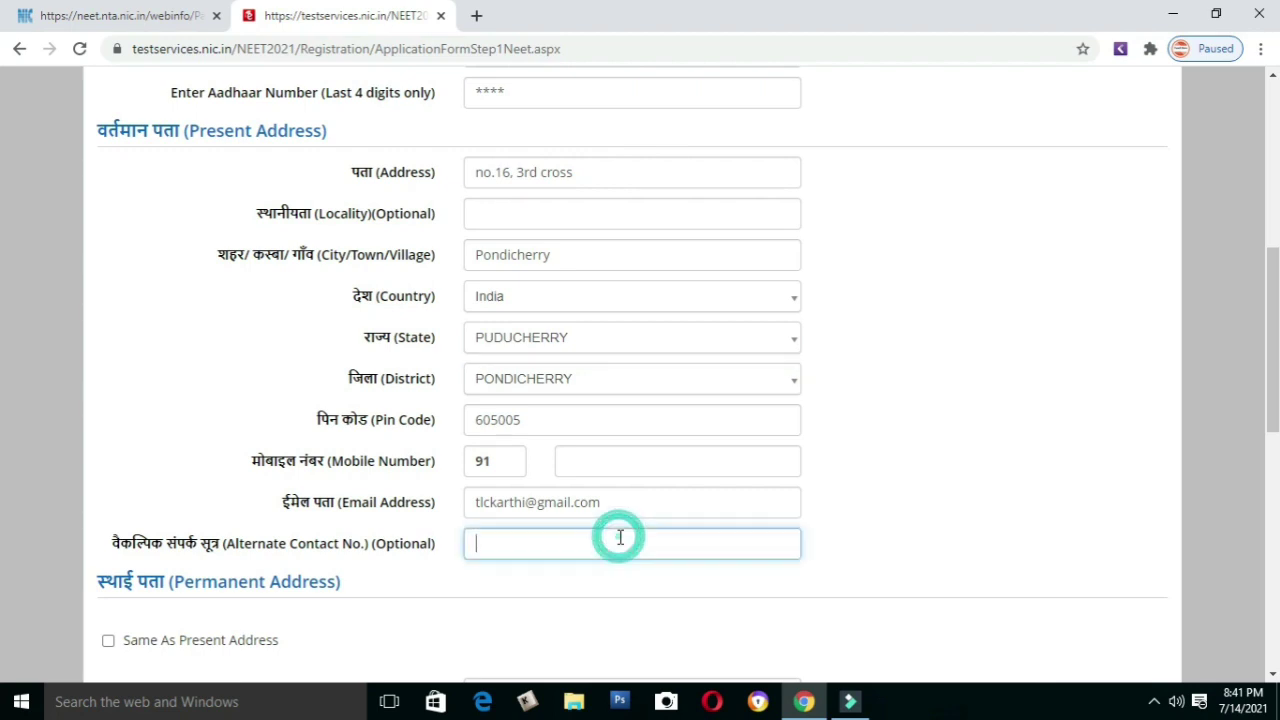
{"action": "left_click", "coordinate": [675, 465]}
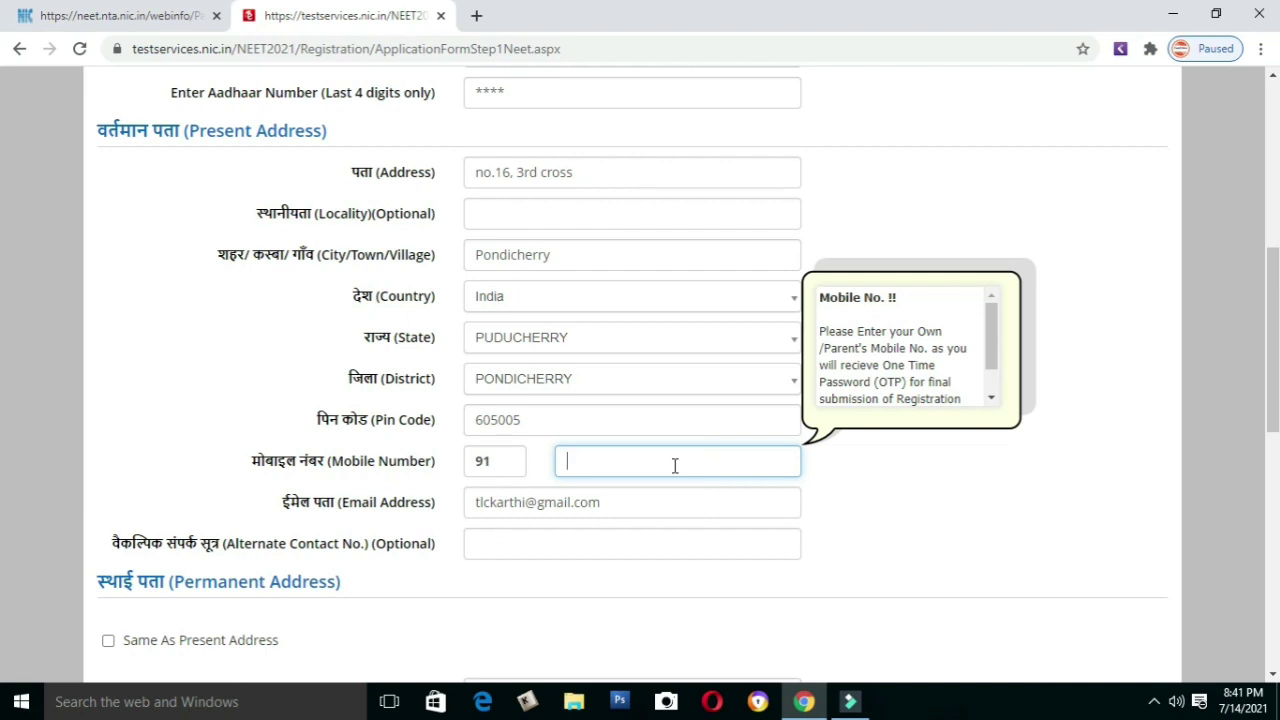
{"action": "left_click", "coordinate": [617, 547]}
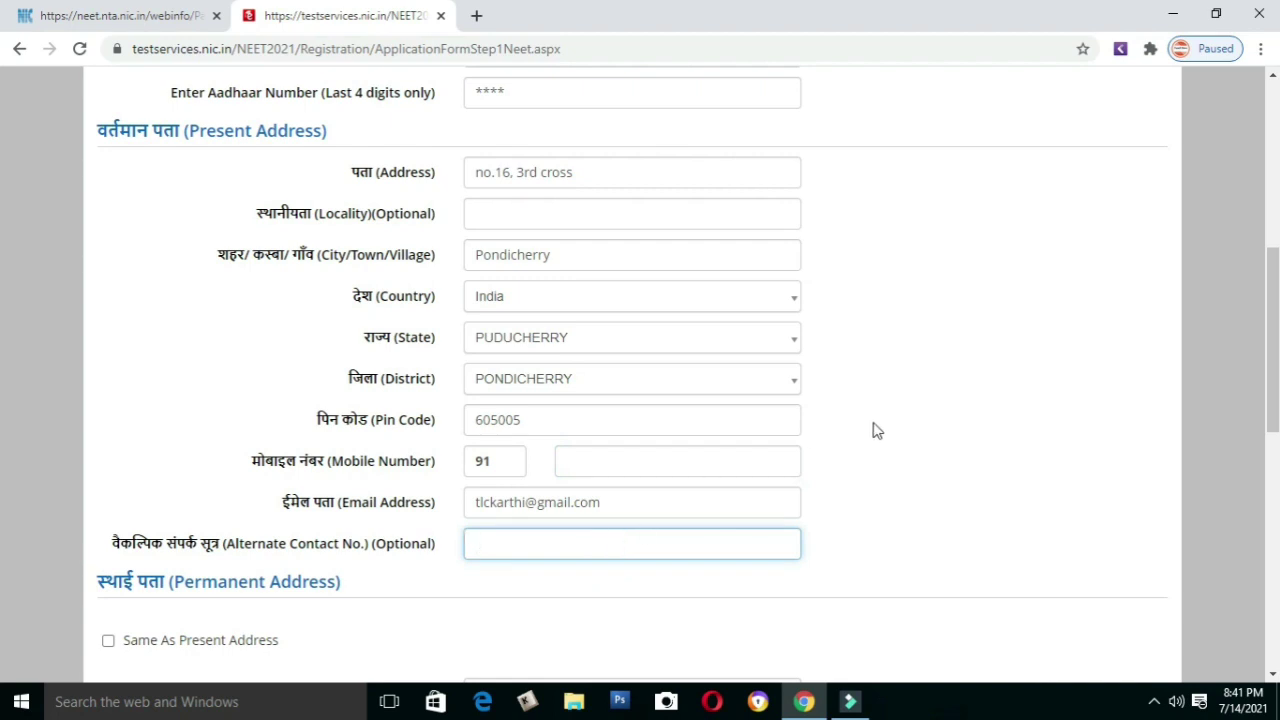
{"action": "scroll", "coordinate": [1275, 291], "scroll_direction": "down", "scroll_amount": 3}
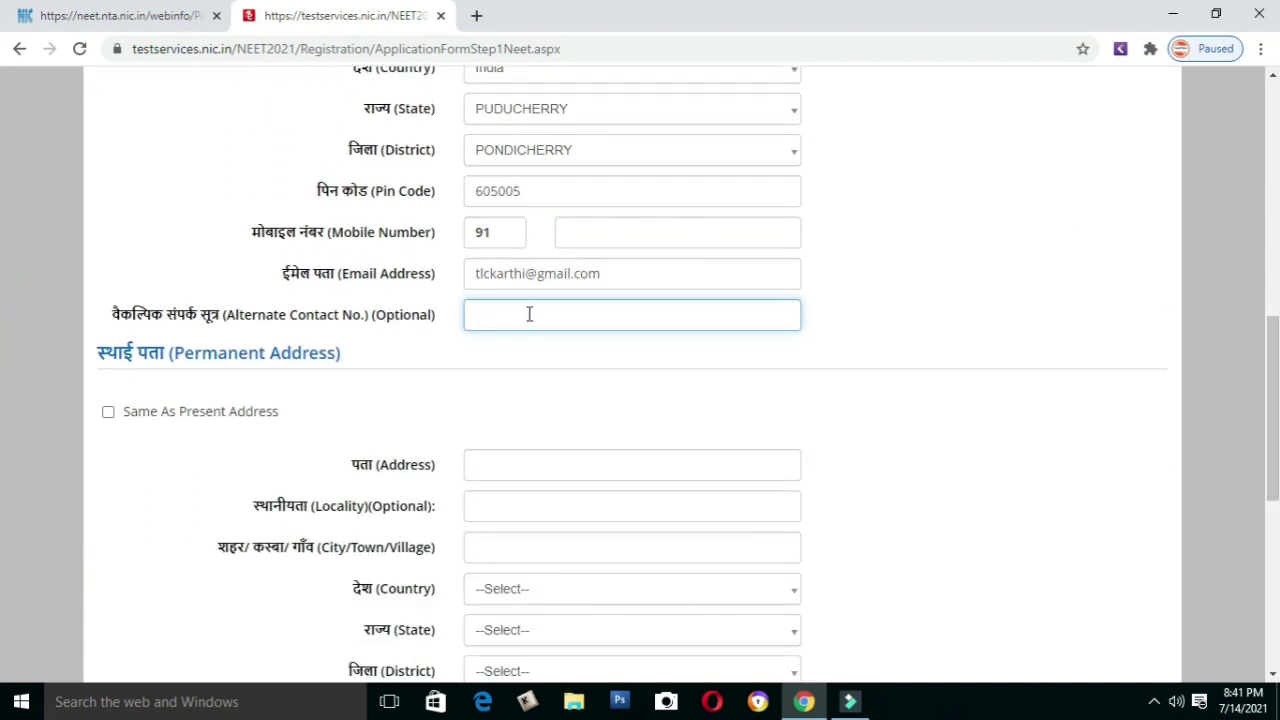
{"action": "left_click", "coordinate": [110, 413]}
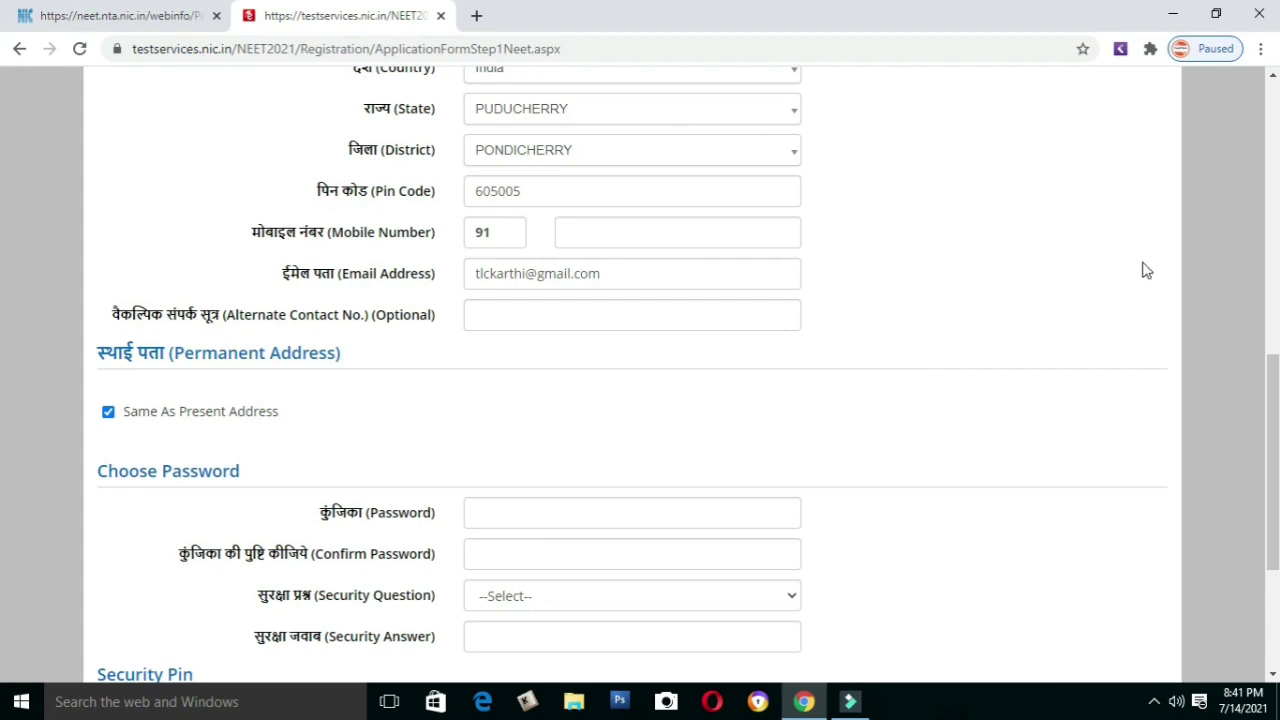
- Check the requirements for the password and confirm password fields in the Choose Password section
{"action": "left_click_drag", "start_coordinate": [1268, 380], "coordinate": [1272, 486]}
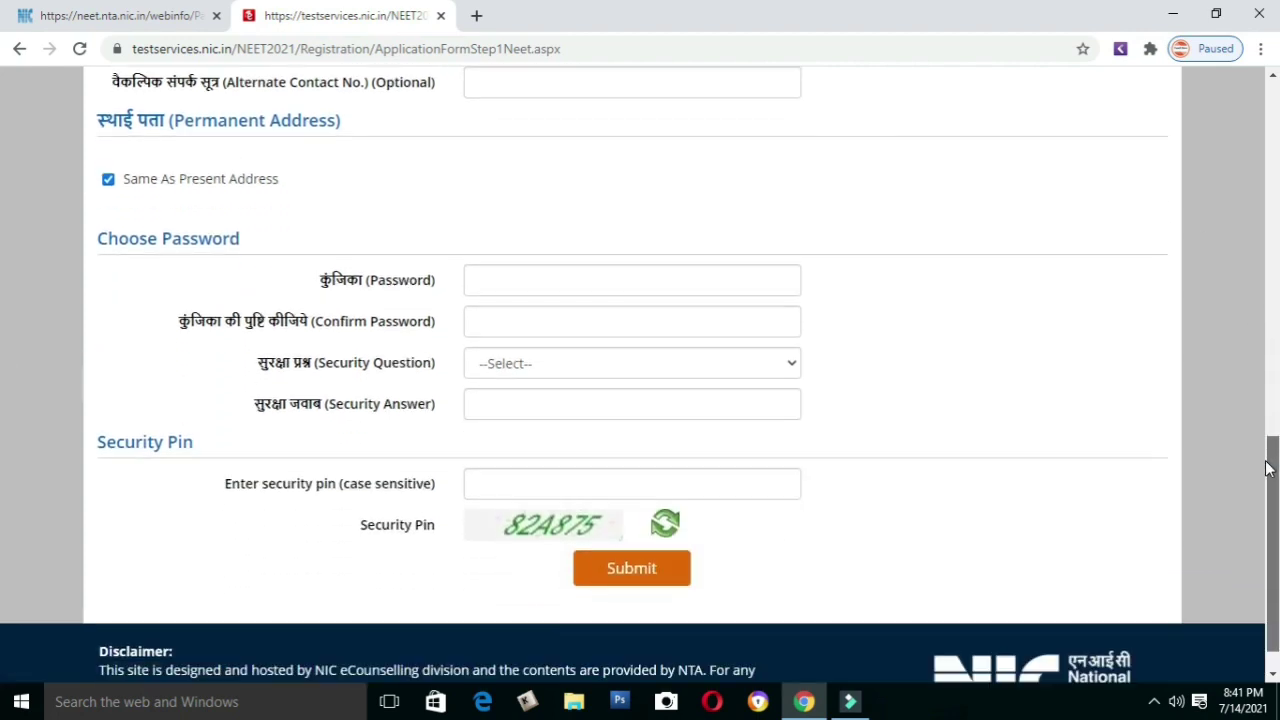
{"action": "left_click", "coordinate": [682, 282]}
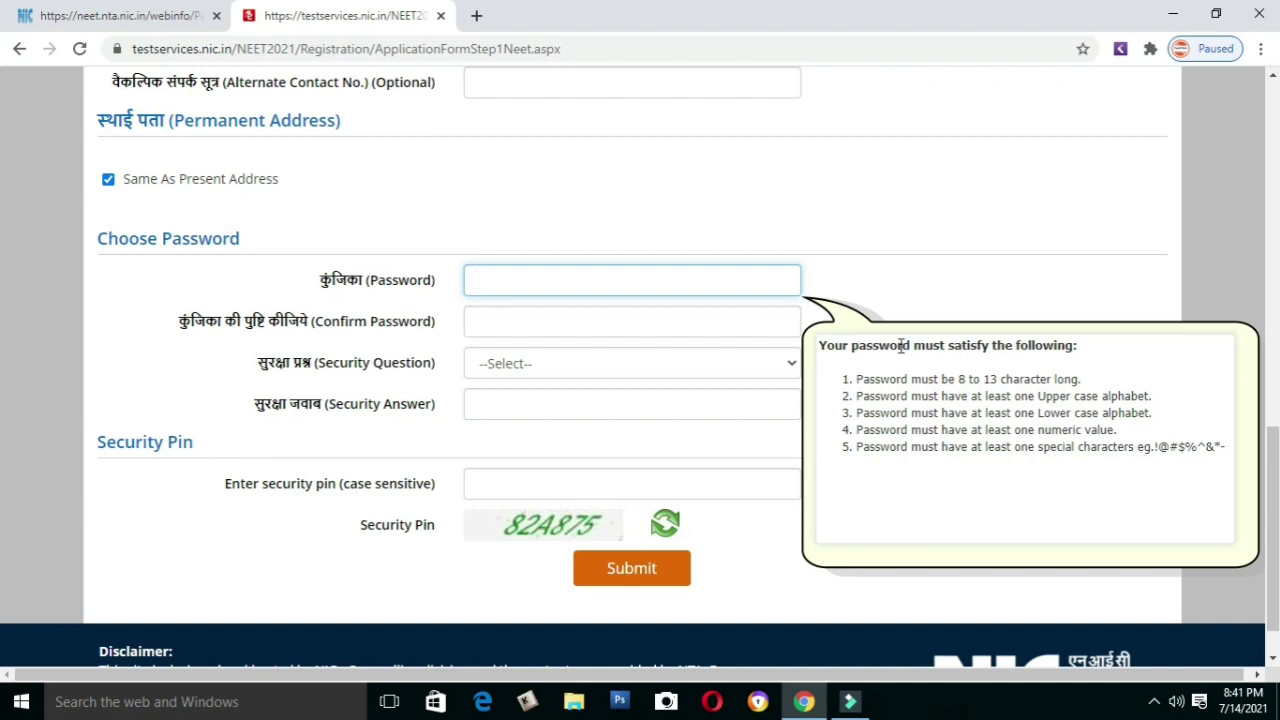
{"action": "left_click", "coordinate": [746, 321]}
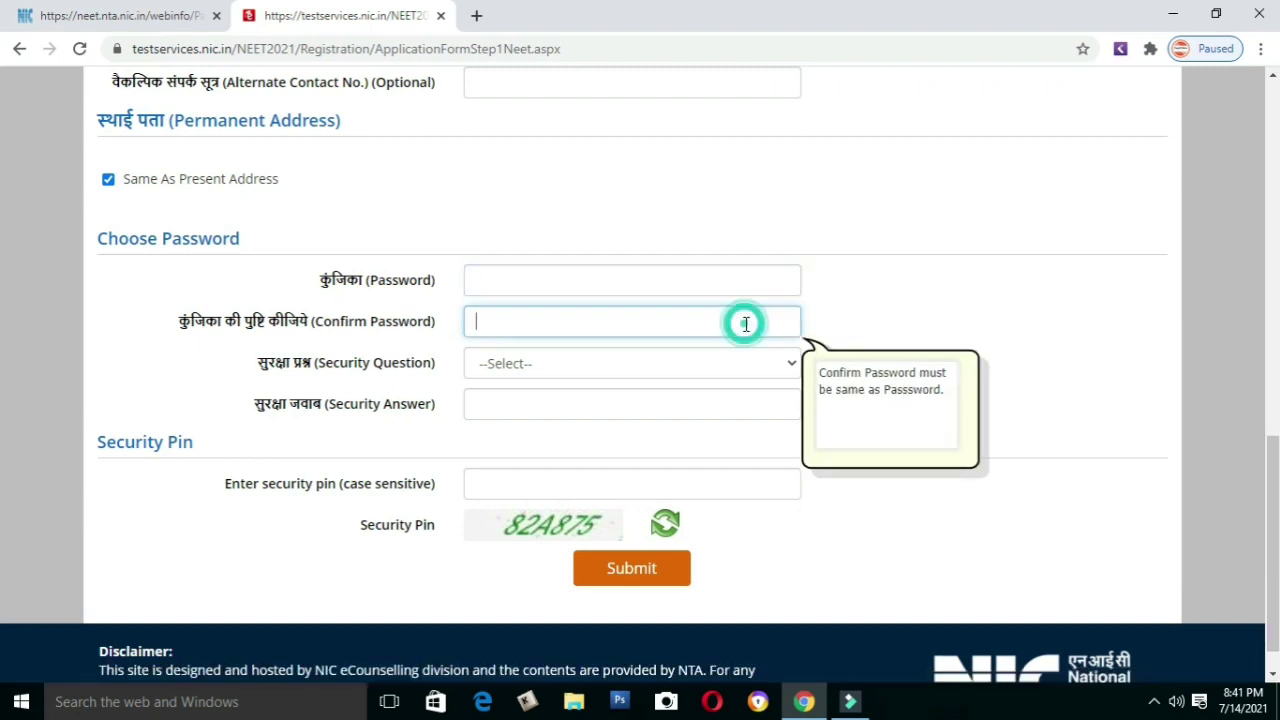
- Examine the available security question choices and the security answer field in the Choose Password section
{"action": "left_click", "coordinate": [644, 366]}
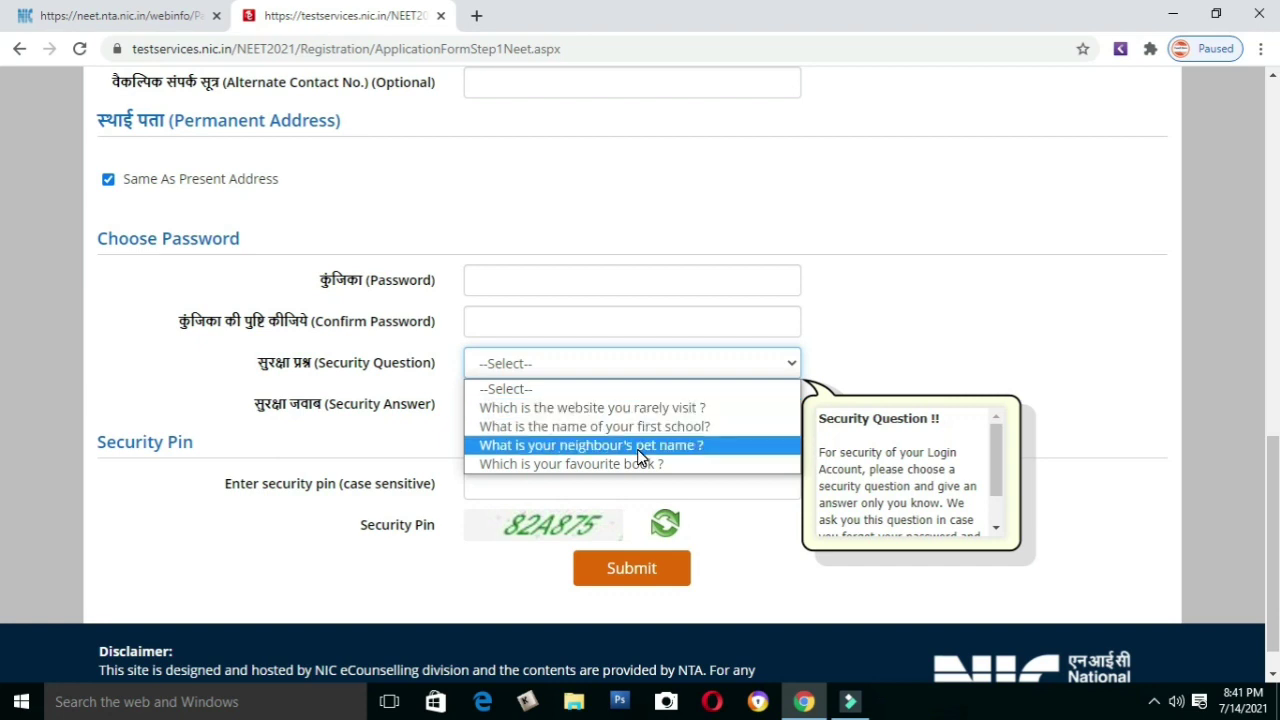
{"action": "left_click", "coordinate": [440, 440]}
{"action": "left_click", "coordinate": [563, 408]}
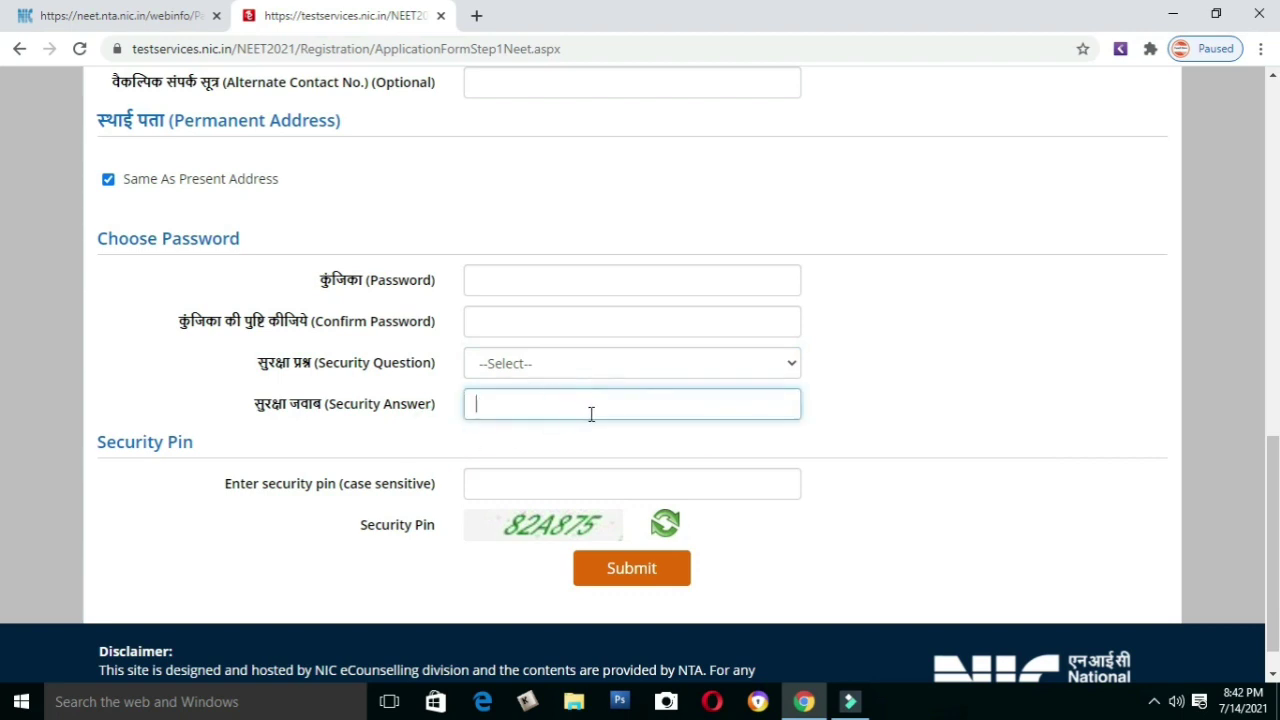
- Check the security pin entry field and refresh the security pin image above the form's submission control
{"action": "left_click", "coordinate": [585, 485]}
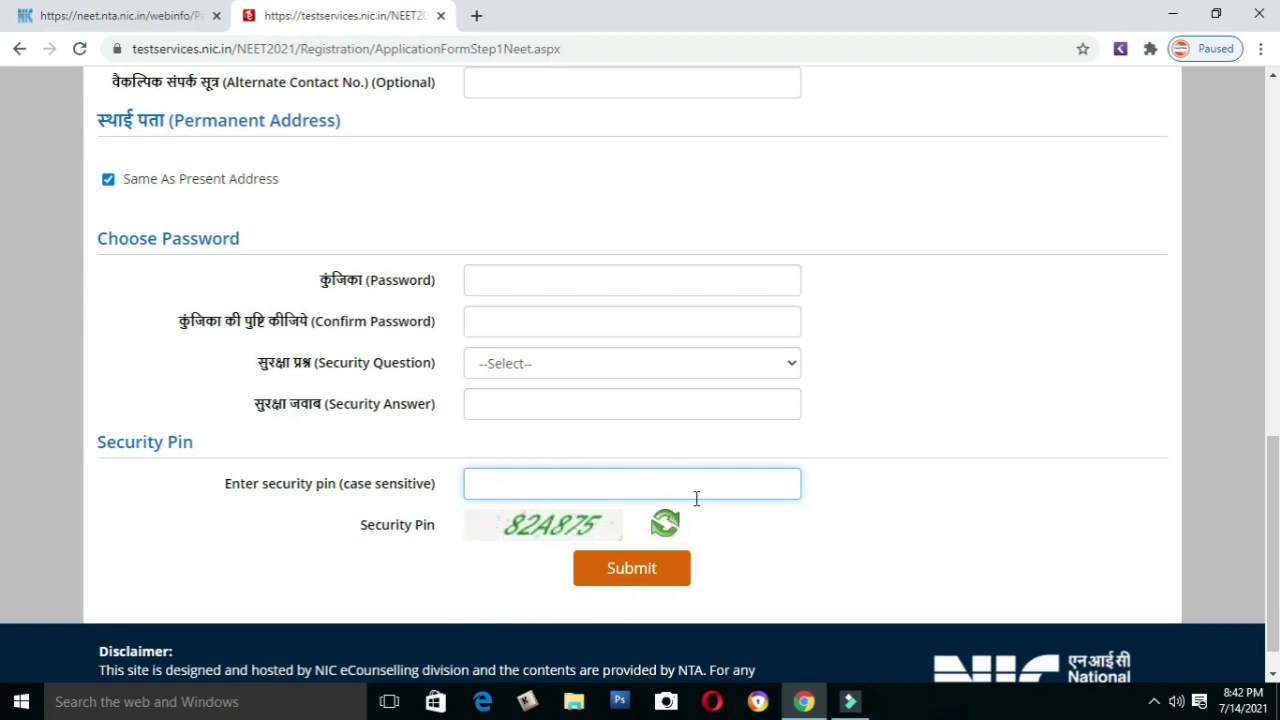
{"action": "left_click", "coordinate": [662, 530]}
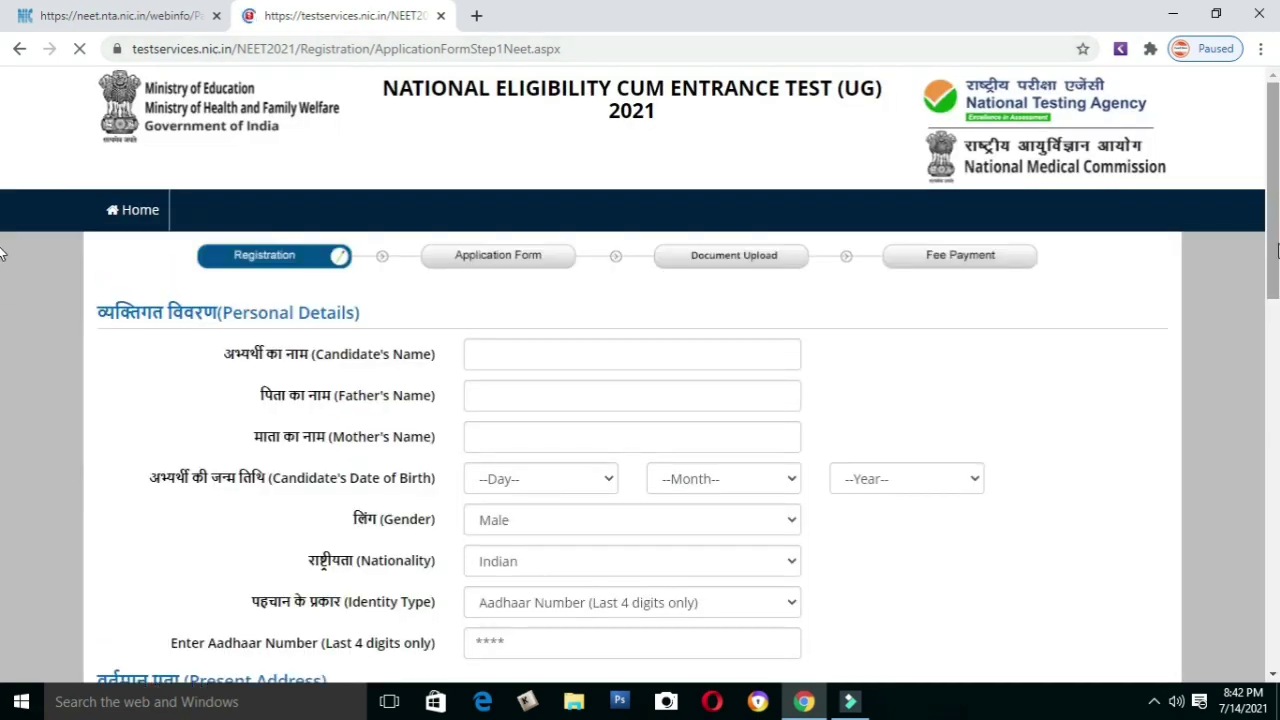
{"action": "scroll", "coordinate": [2, 400], "scroll_direction": "down", "scroll_amount": 8}
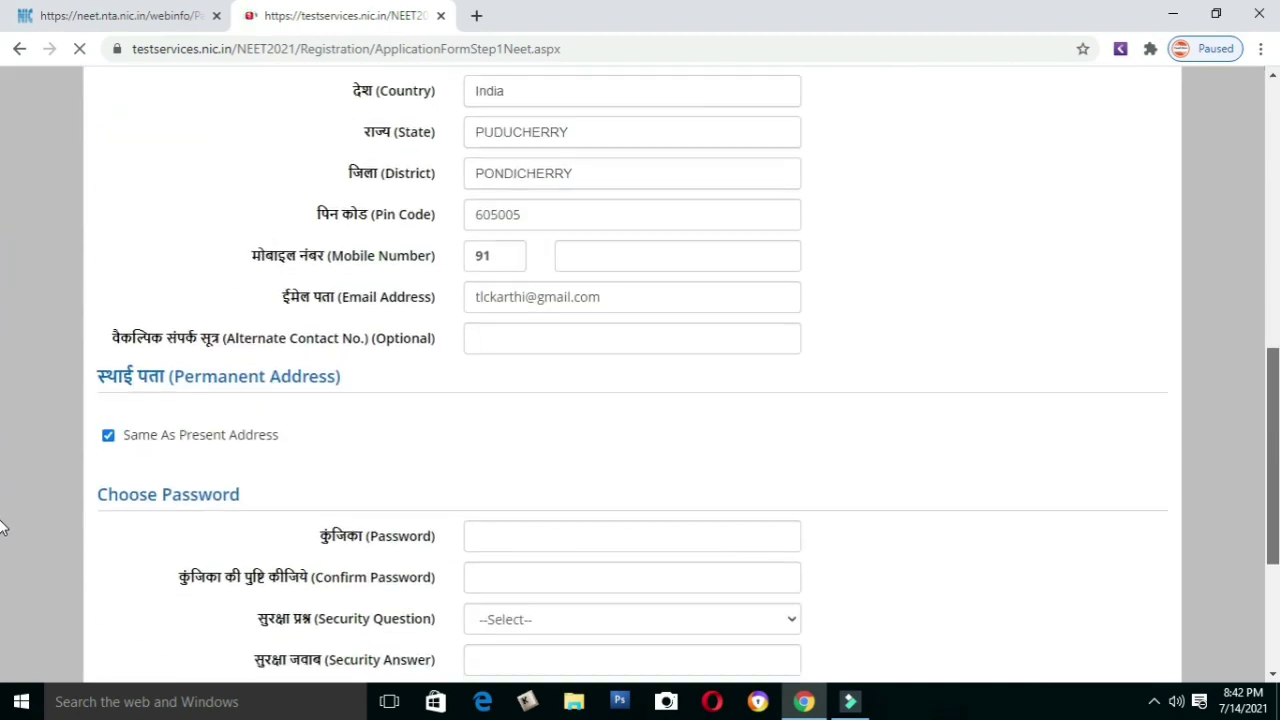
{"action": "scroll", "coordinate": [3, 540], "scroll_direction": "down", "scroll_amount": 3}
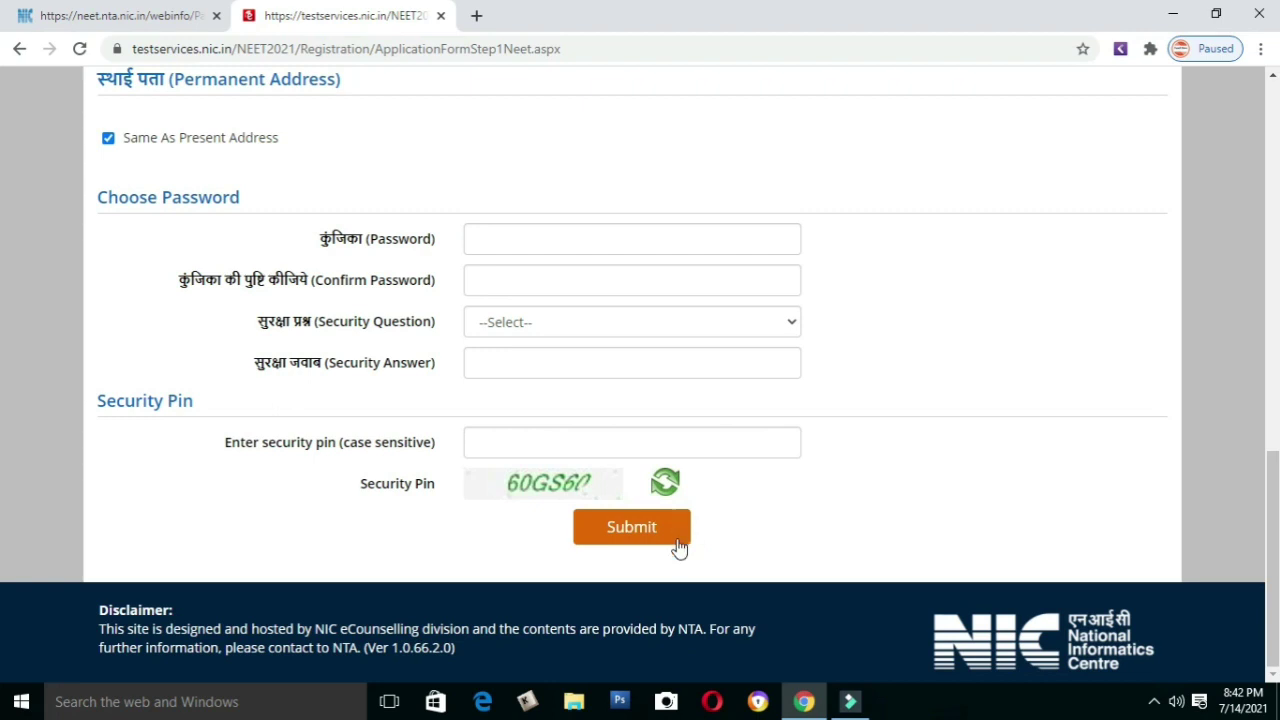
{"action": "left_click", "coordinate": [851, 703]}
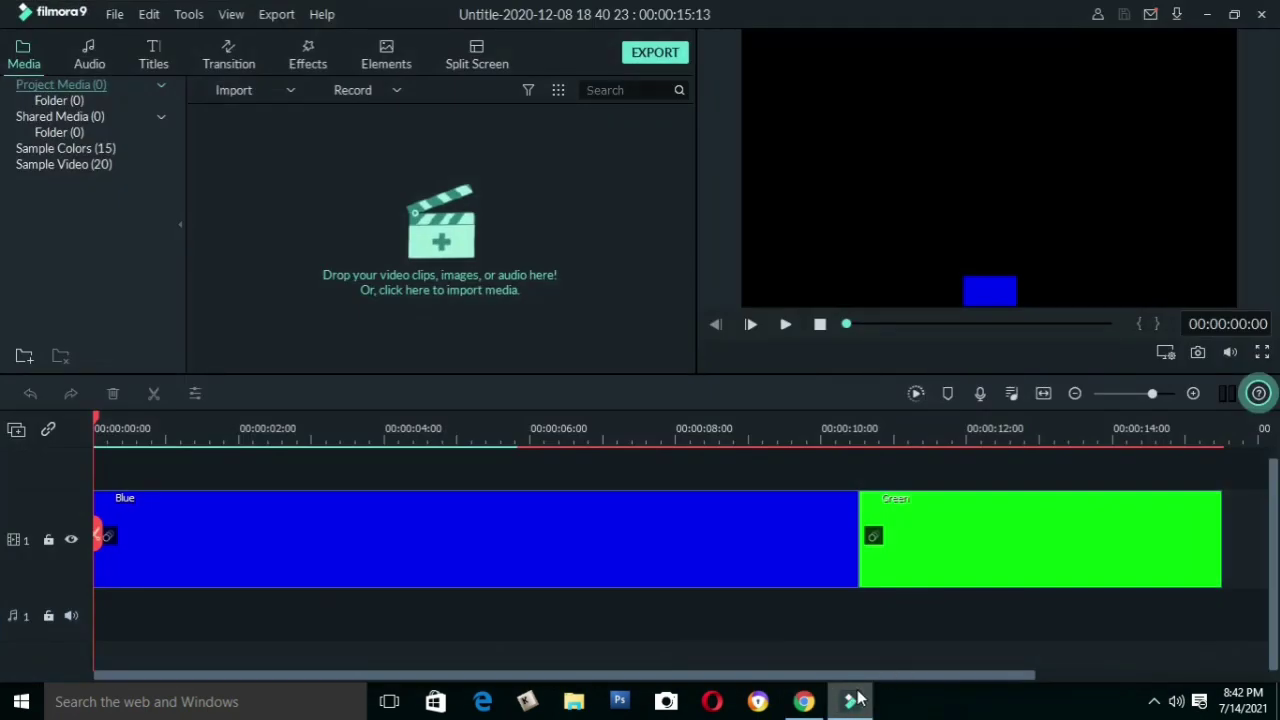
{"action": "left_click", "coordinate": [851, 703]}
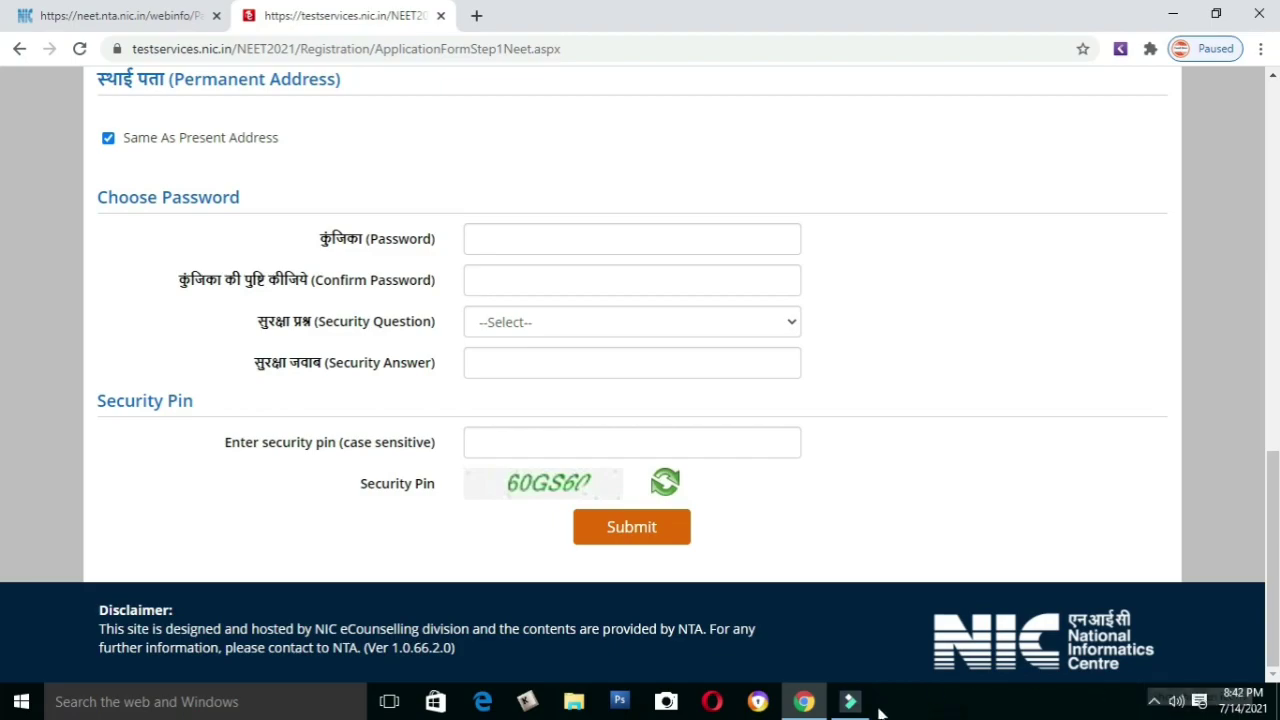
{"action": "left_click", "coordinate": [849, 706]}
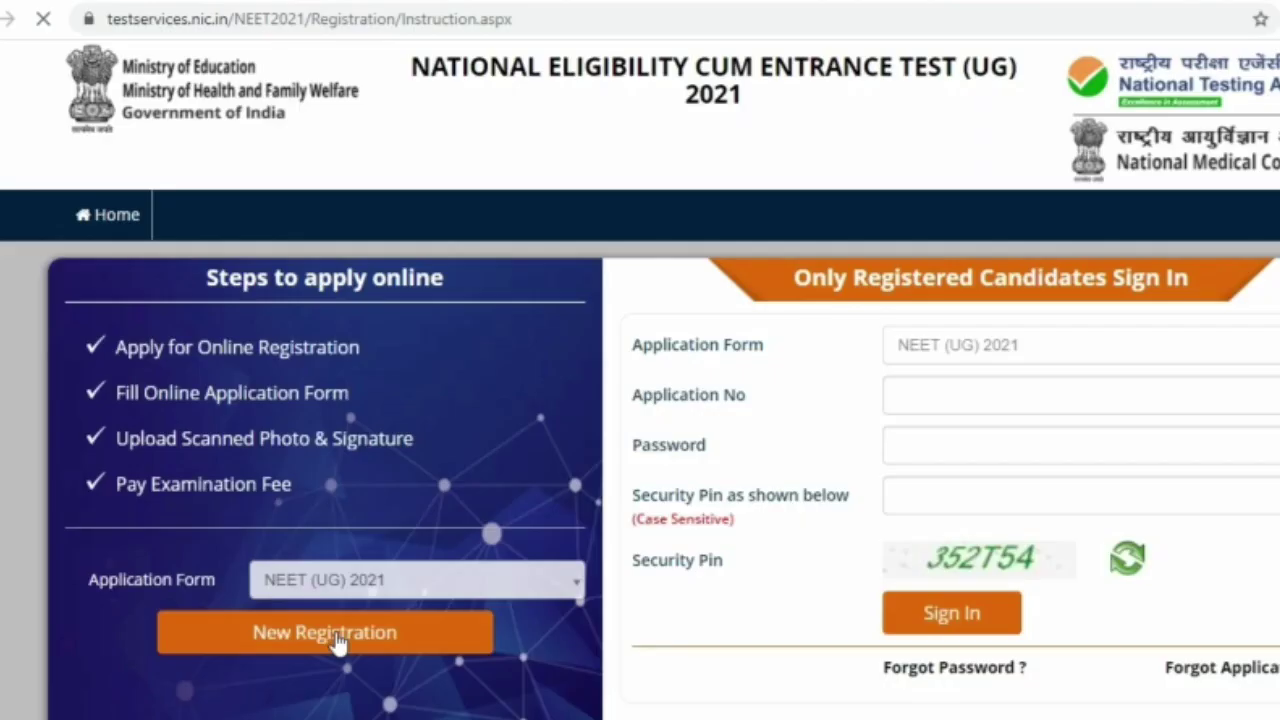